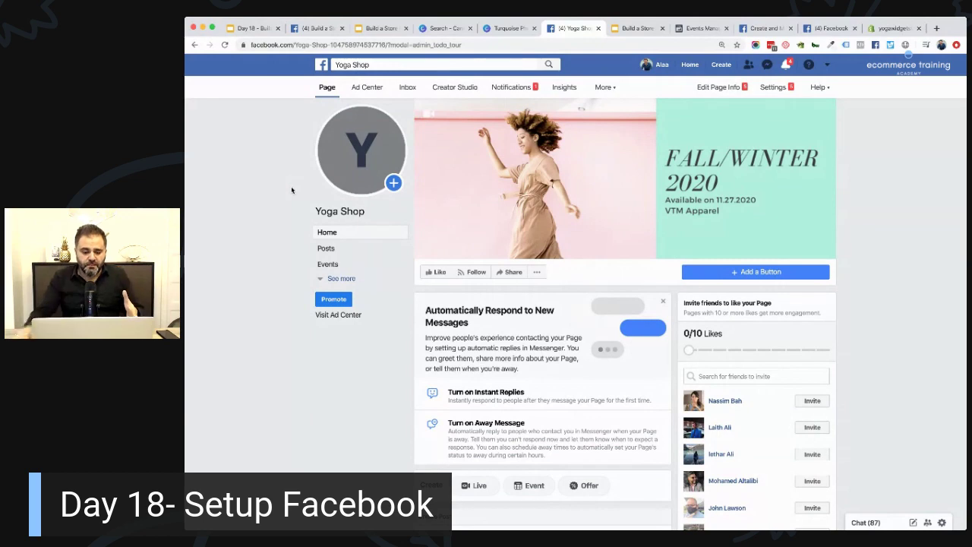
Step: Review the Yoga Shop page's editable info, from description, contact and location to opening hours, products and privacy policy
scroll(304, 195, "down", 5)
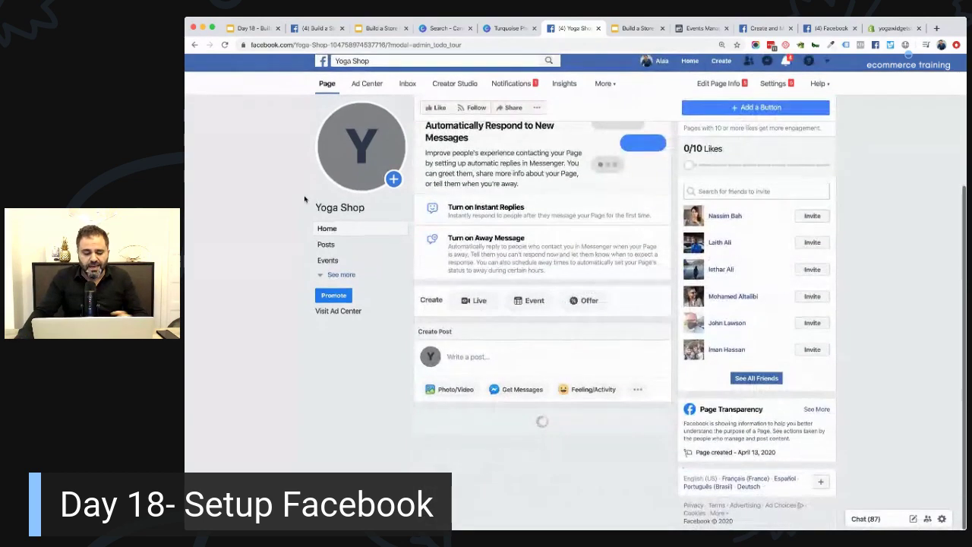
scroll(364, 193, "up", 3)
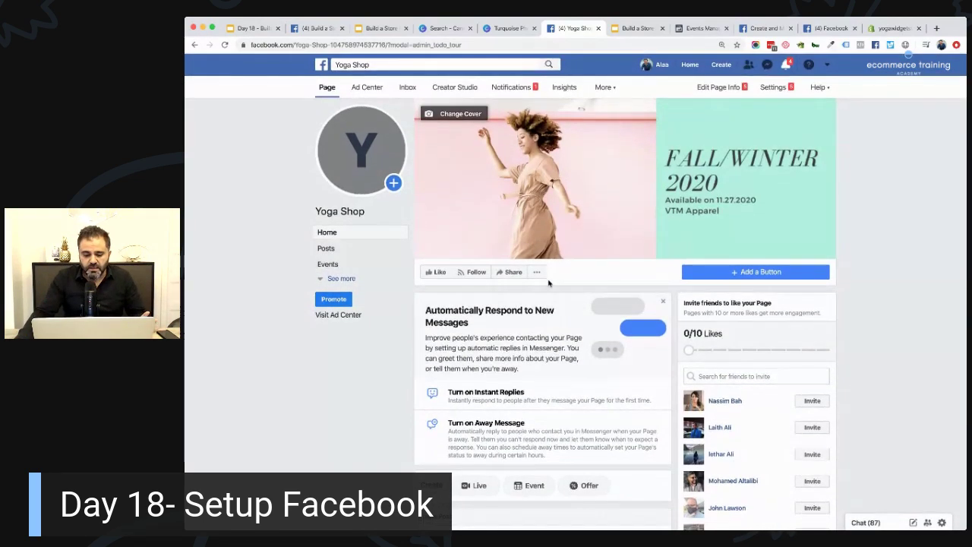
left_click(537, 272)
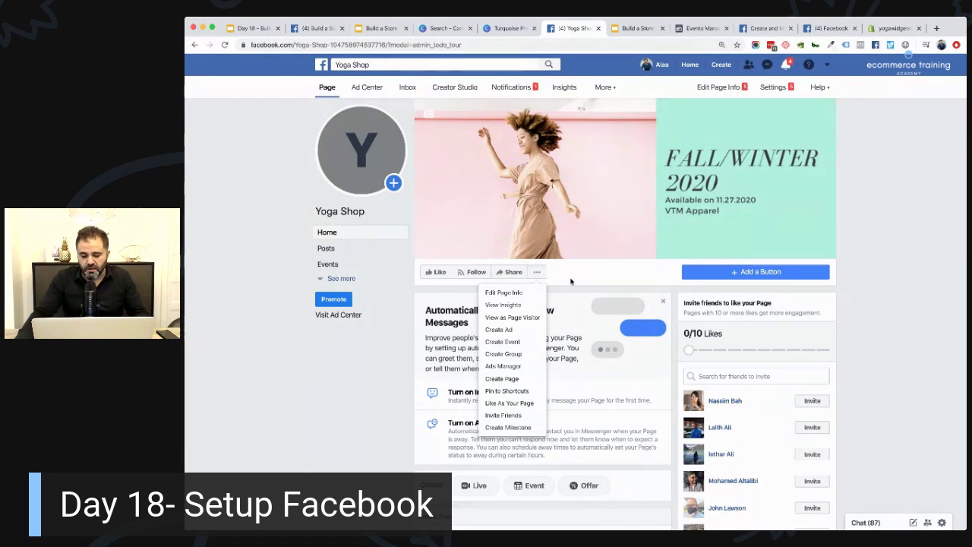
left_click(504, 293)
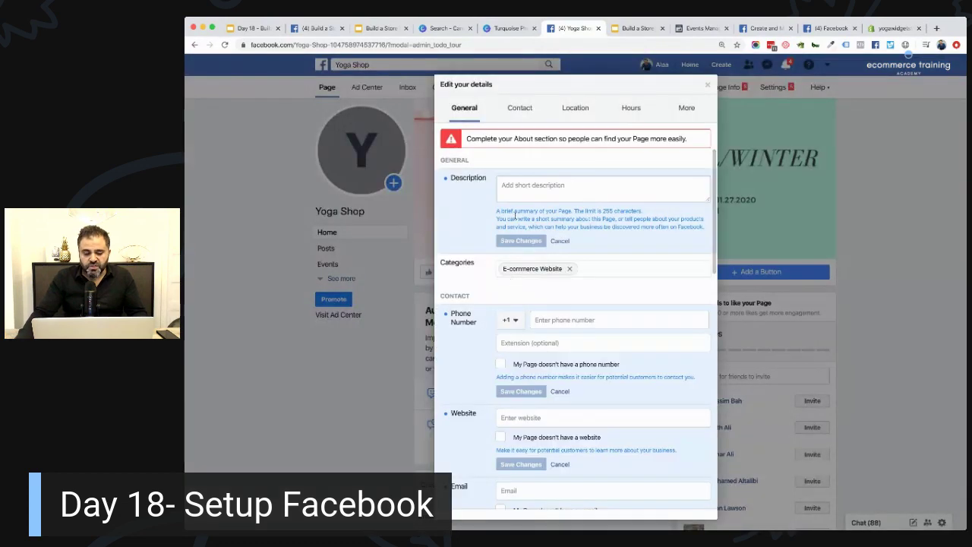
scroll(521, 197, "down", 3)
scroll(521, 198, "down", 10)
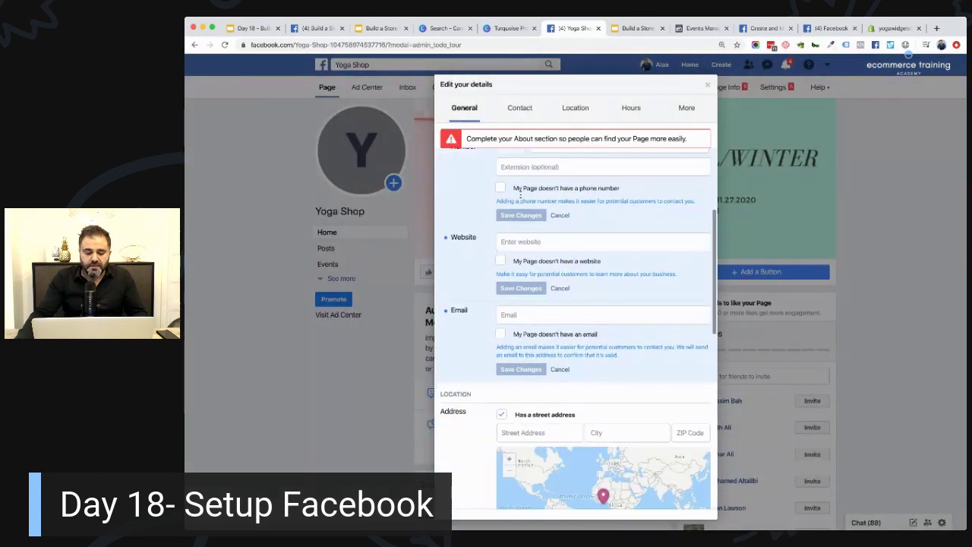
scroll(520, 194, "down", 6)
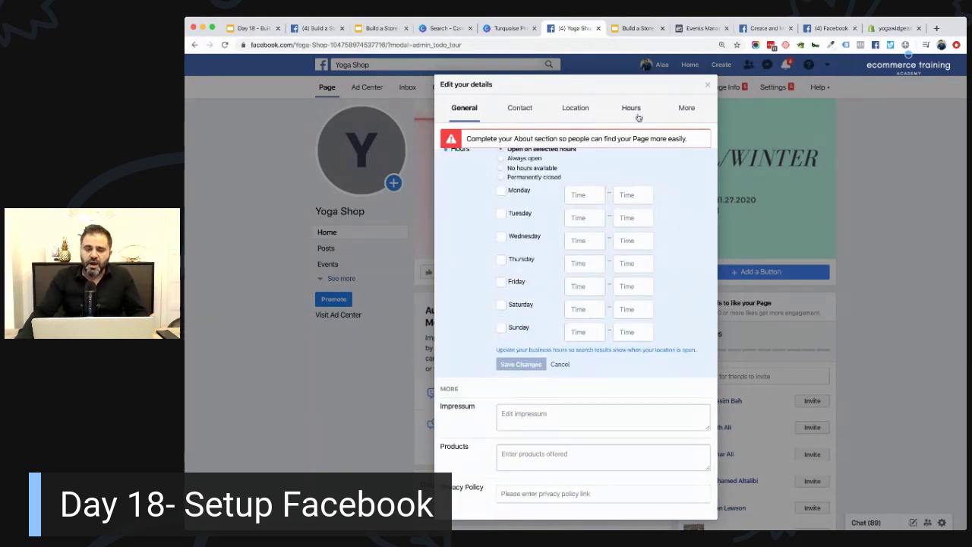
left_click(683, 110)
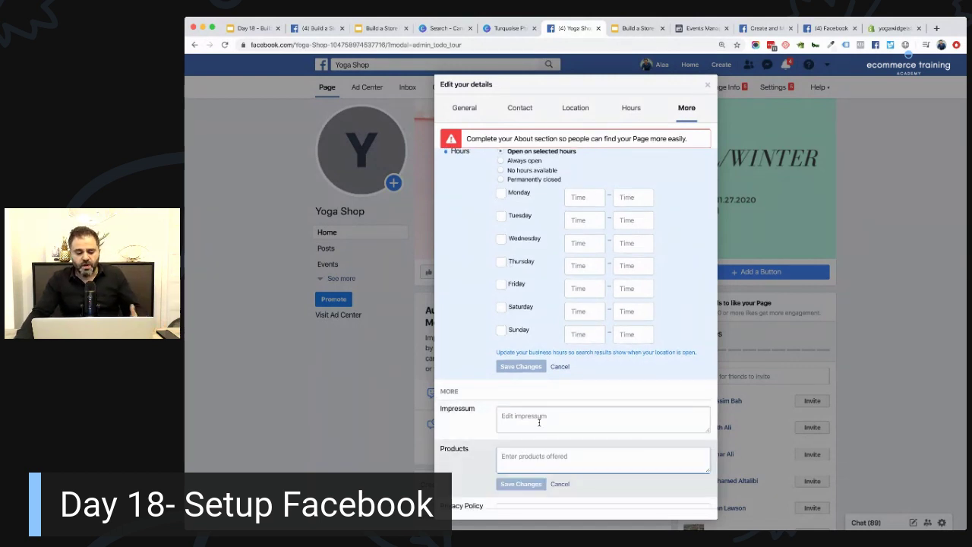
scroll(539, 423, "down", 1)
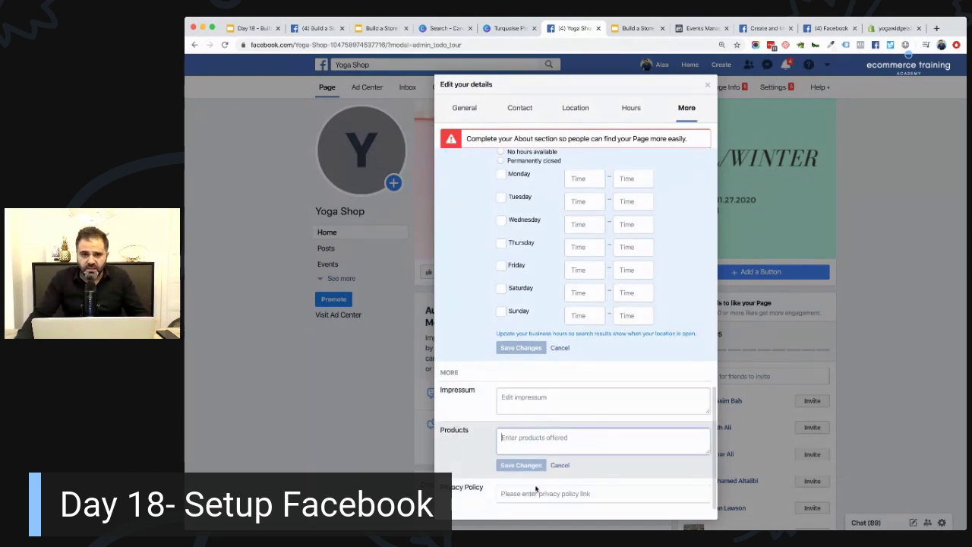
left_click(707, 84)
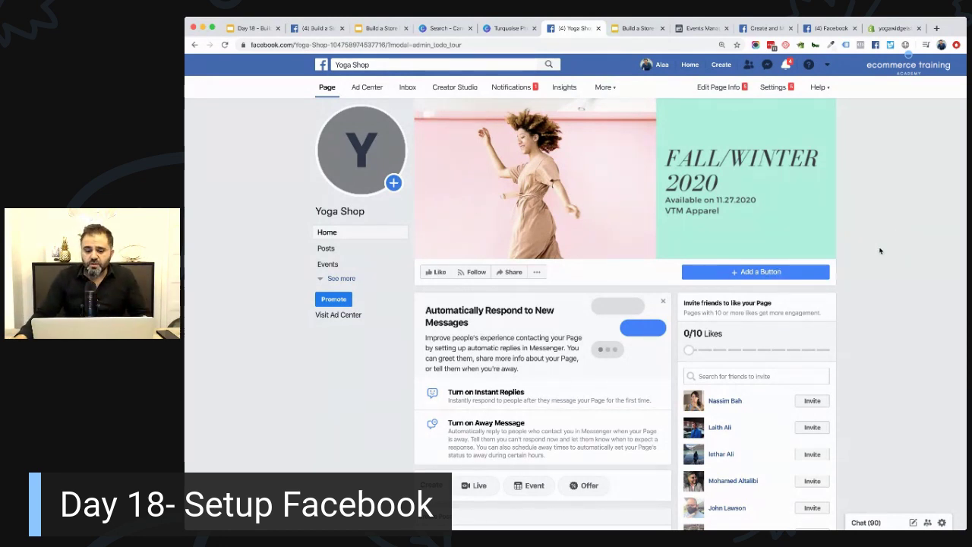
Step: Start adding a button to the page and choose Shop Now from the Shop with you options
scroll(877, 243, "down", 1)
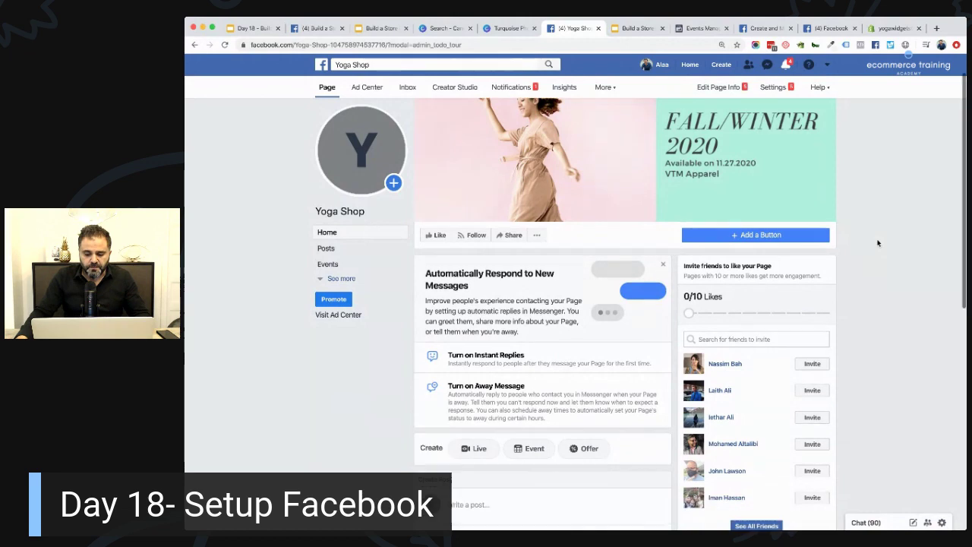
left_click(741, 236)
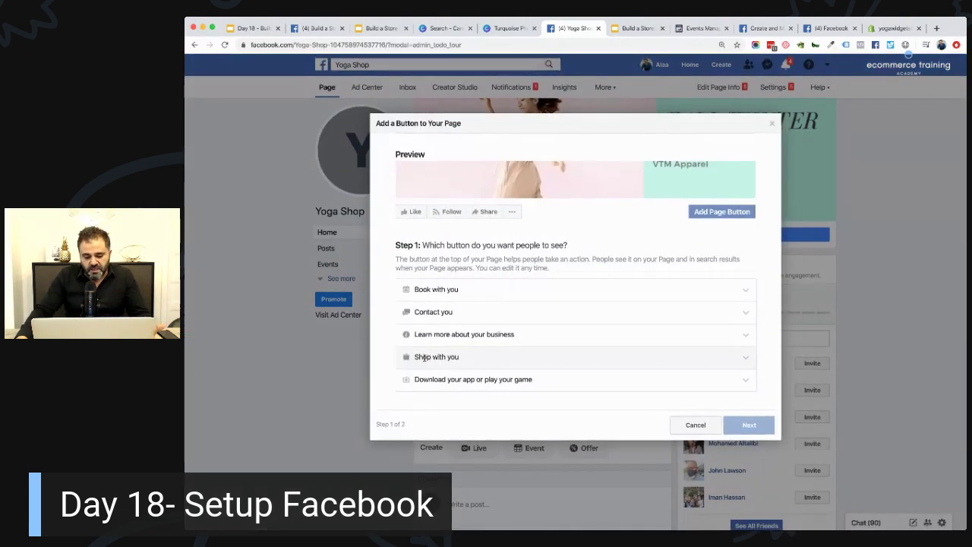
left_click(747, 359)
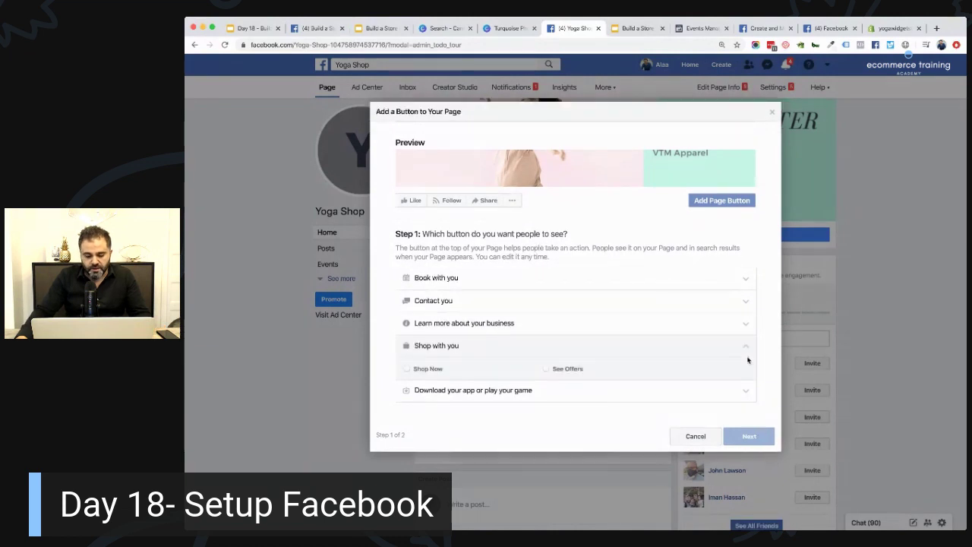
left_click(408, 368)
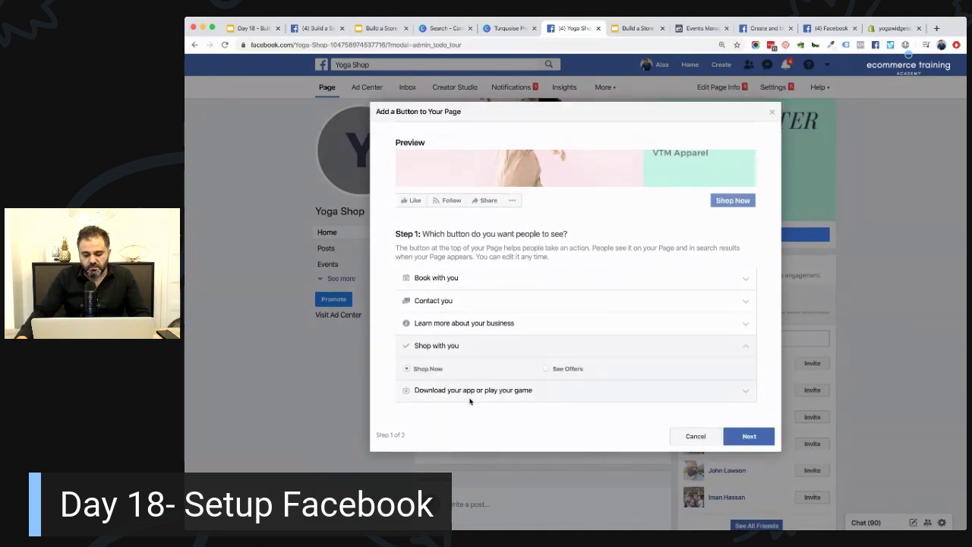
left_click(749, 436)
Step: Choose a website link as the button's destination and copy the store's base address from the Shopify admin
left_click(448, 332)
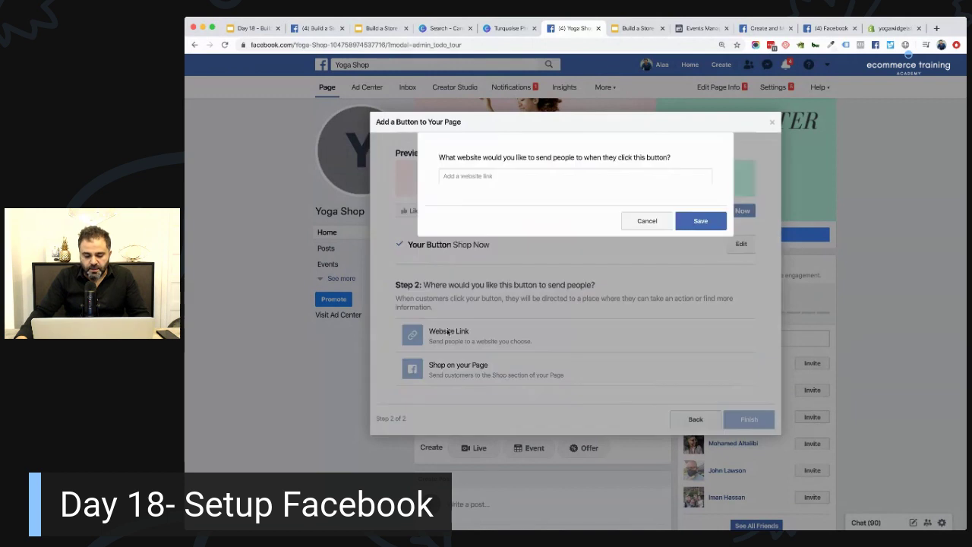
left_click(472, 176)
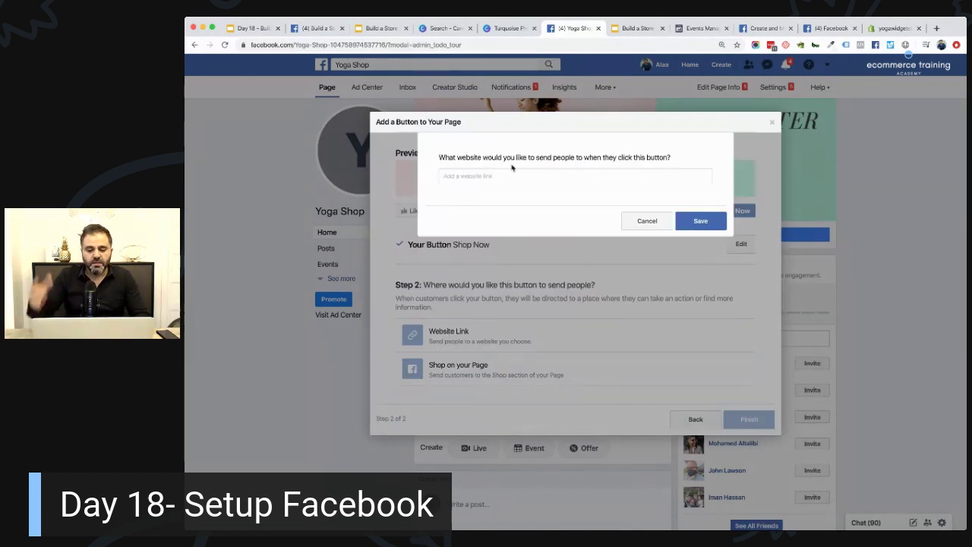
left_click(894, 28)
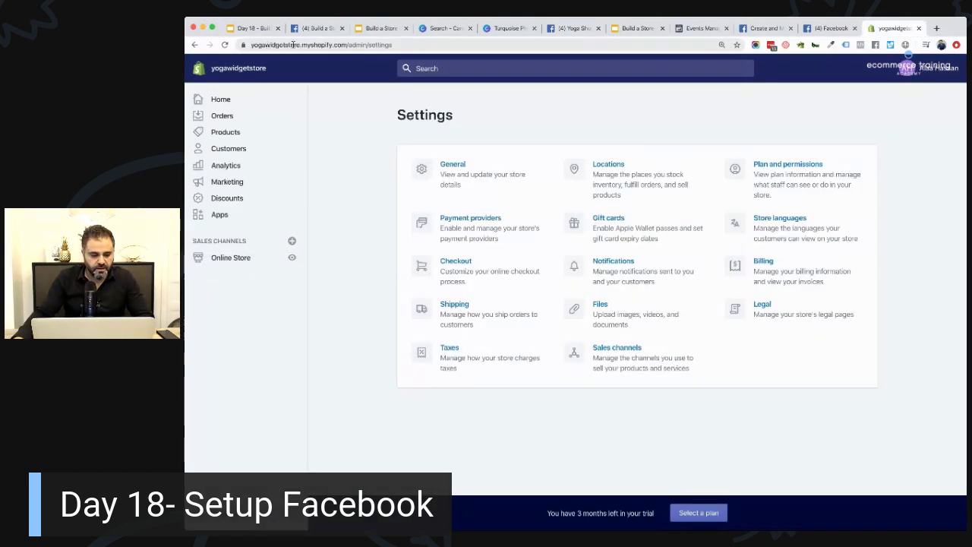
left_click_drag(367, 44, 251, 45)
key("super+c")
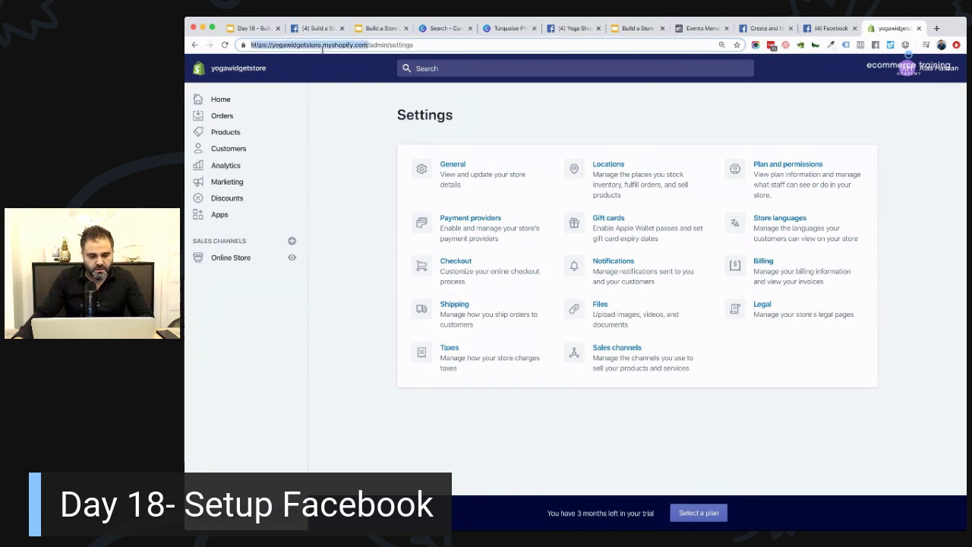
Step: Return to the Yoga Shop page's button setup and close the Facebook help article and the spare Facebook tab
left_click(765, 28)
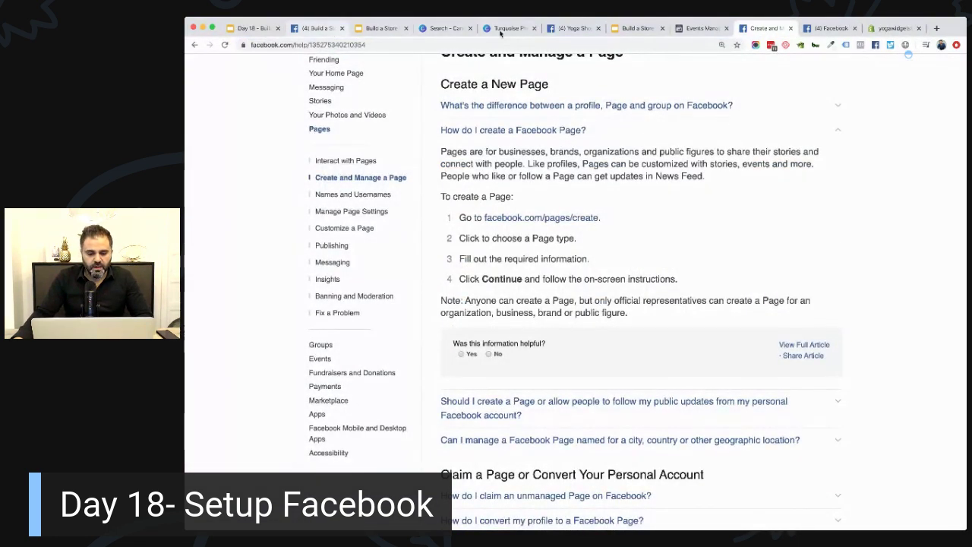
left_click(558, 31)
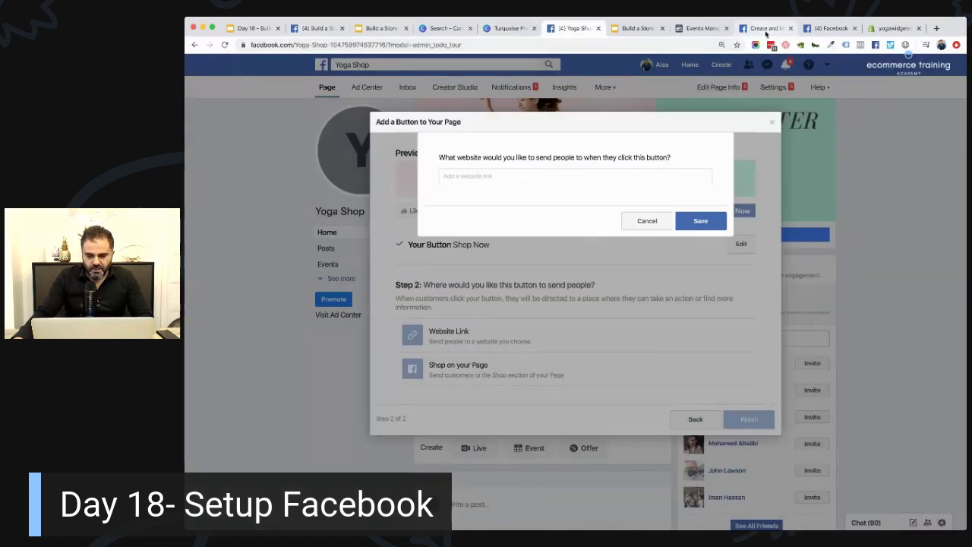
left_click(791, 29)
left_click(790, 29)
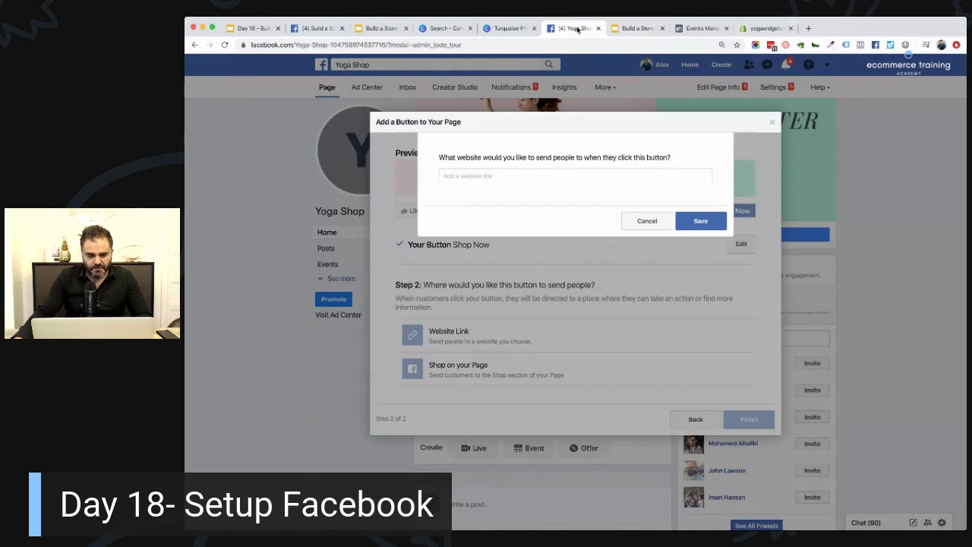
key("super+v")
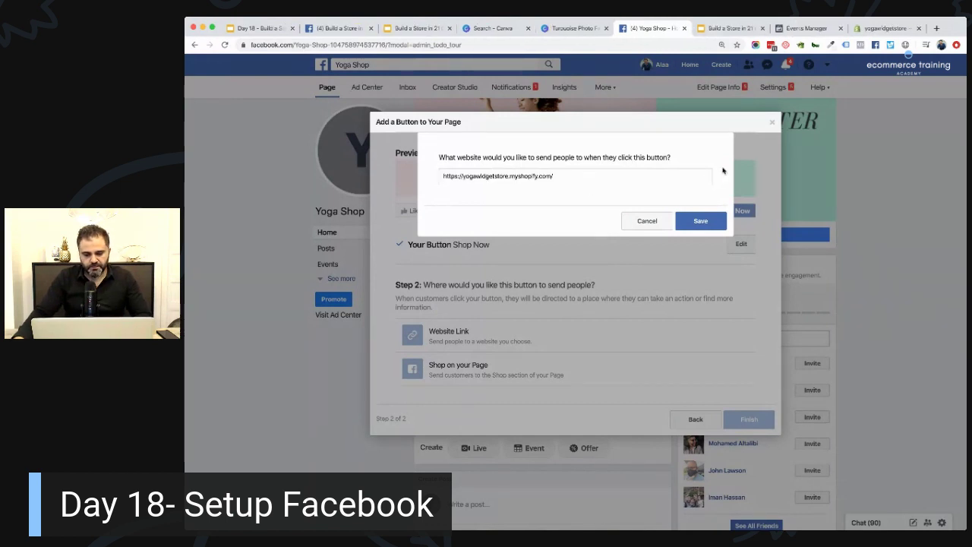
left_click(700, 220)
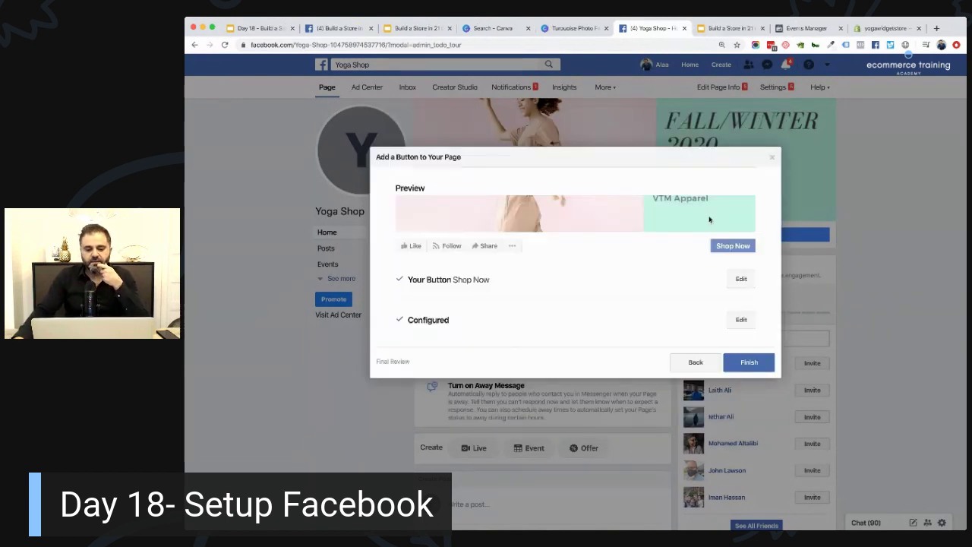
left_click(752, 363)
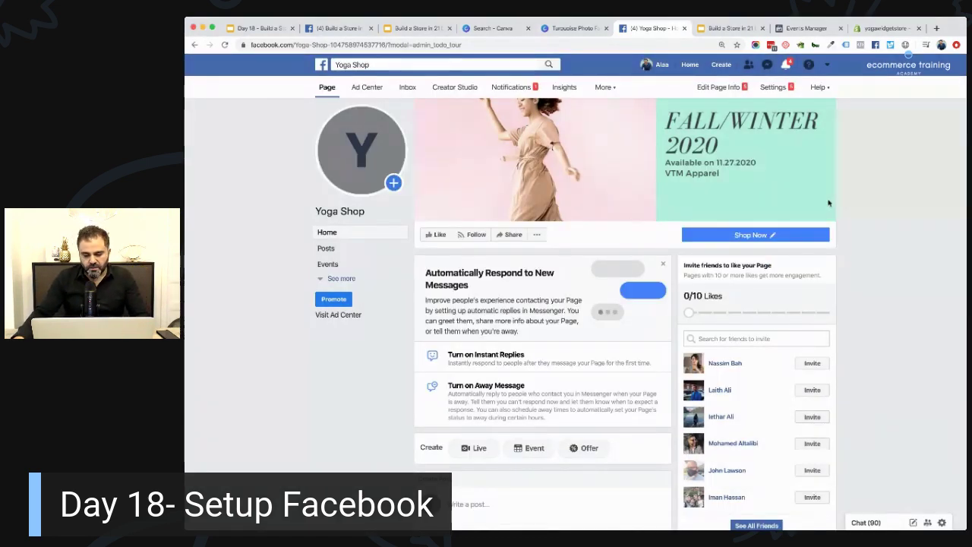
left_click(740, 236)
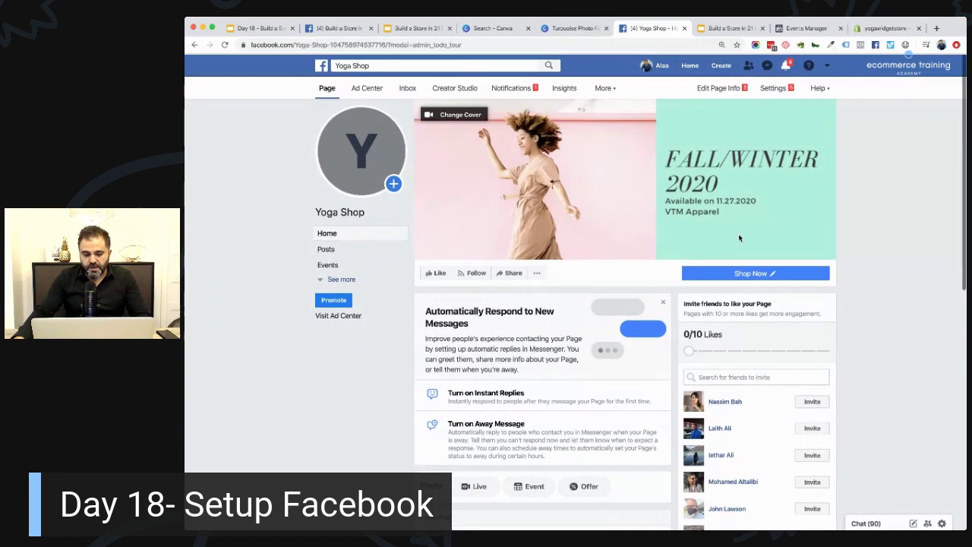
left_click(603, 87)
left_click(884, 135)
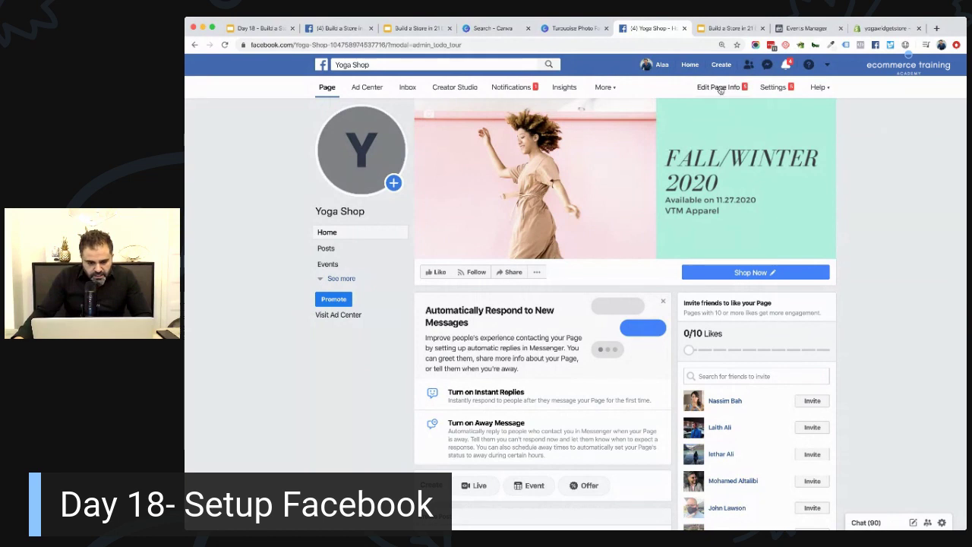
Step: View the Yoga Shop page as a visitor, dismiss the chat window, and review the Shop Now button and posts
left_click(537, 272)
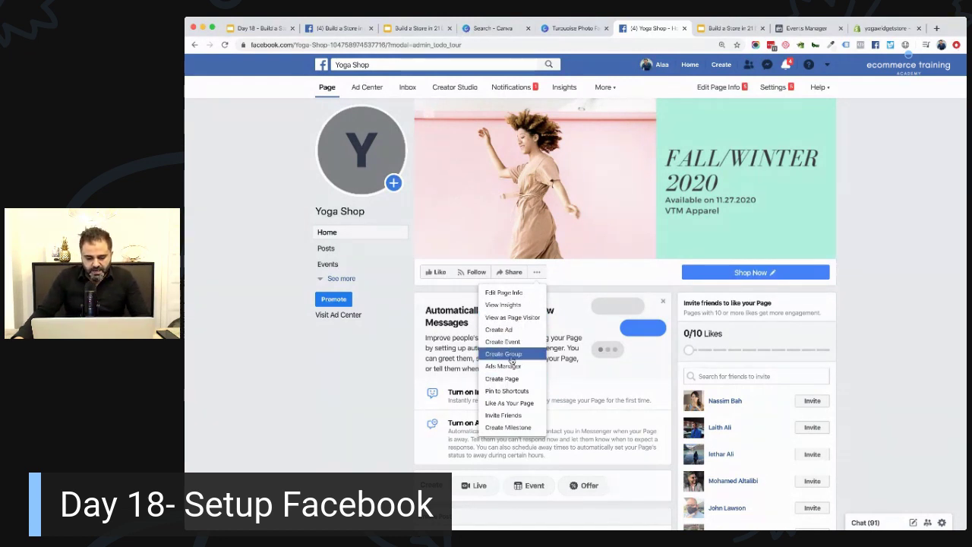
left_click(509, 317)
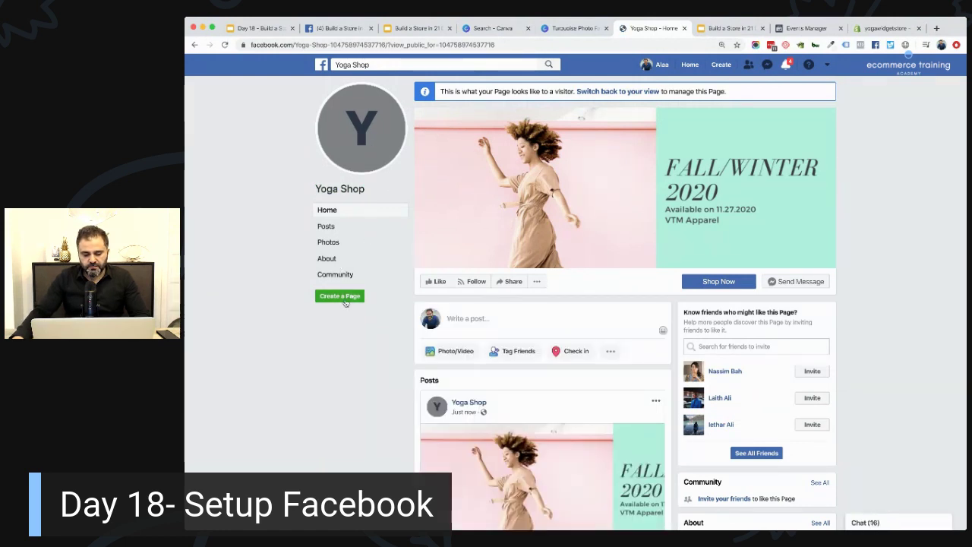
scroll(344, 302, "down", 3)
scroll(344, 302, "up", 1)
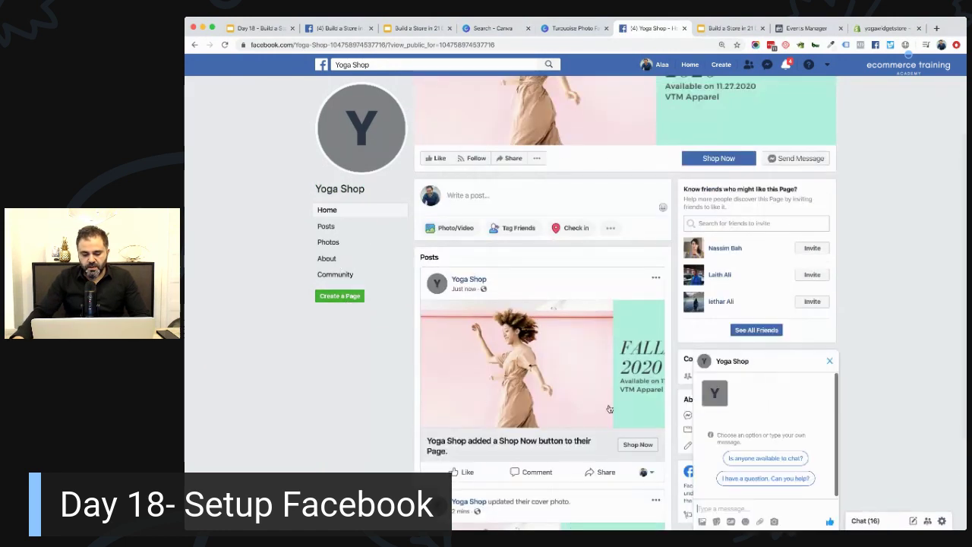
left_click(828, 363)
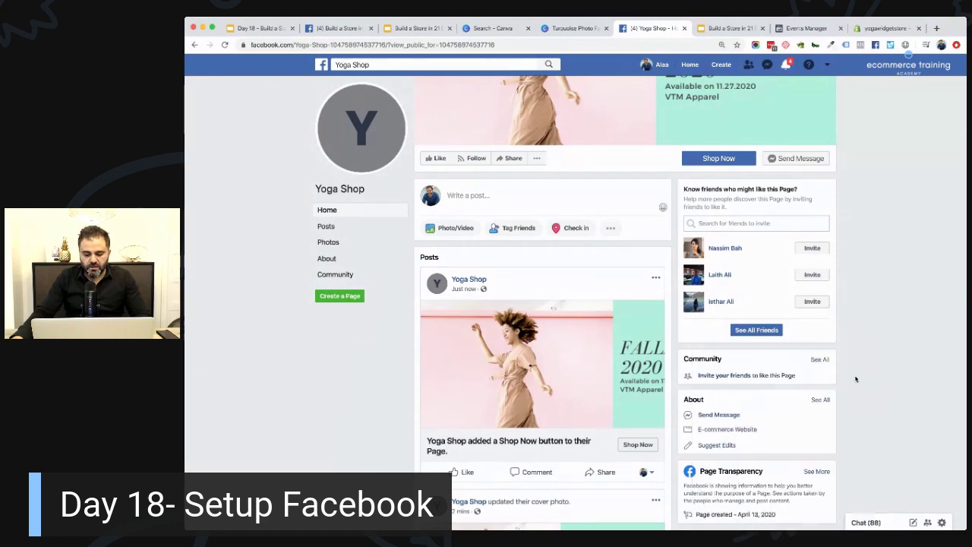
scroll(700, 339, "down", 1)
scroll(731, 408, "down", 2)
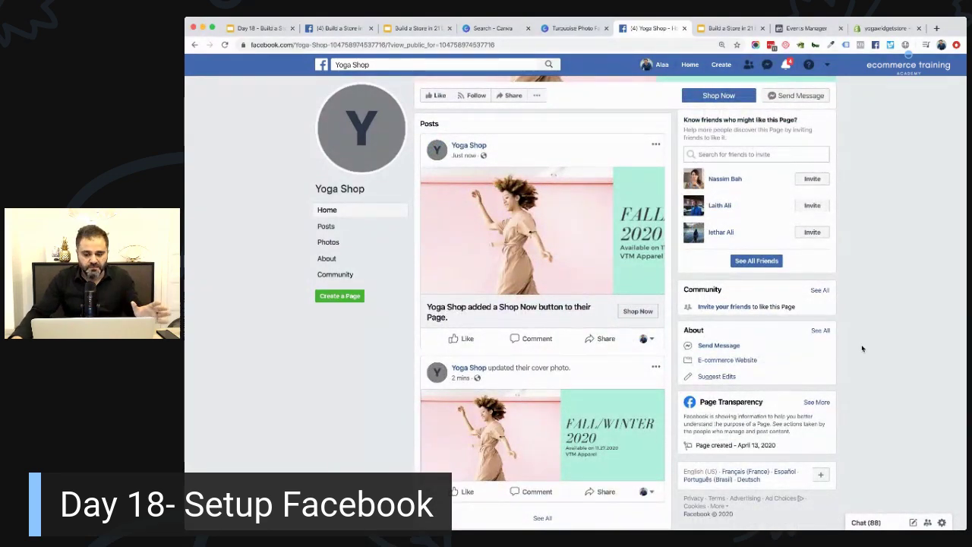
scroll(797, 368, "up", 6)
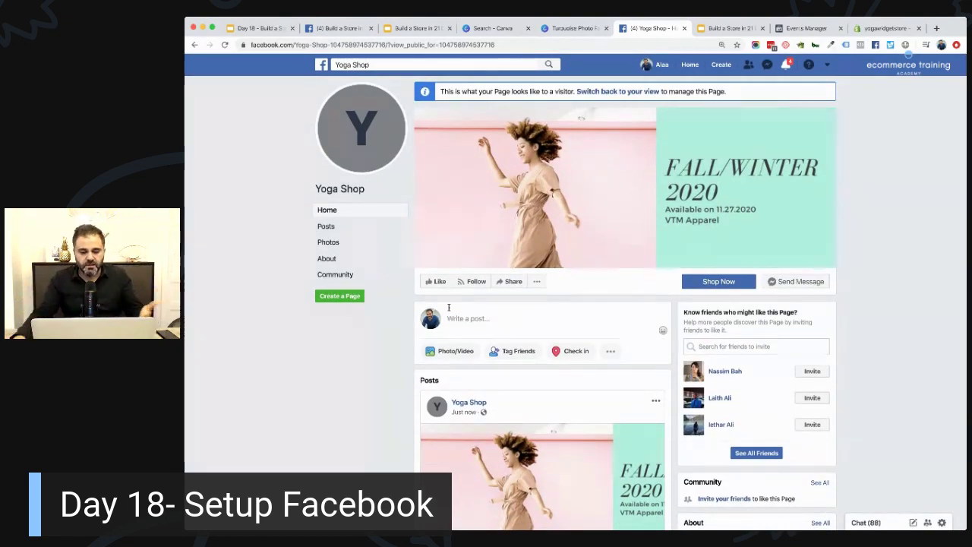
Step: Switch the Yoga Shop page back to its management view and close the Canva Turquoise Photo design
left_click(615, 91)
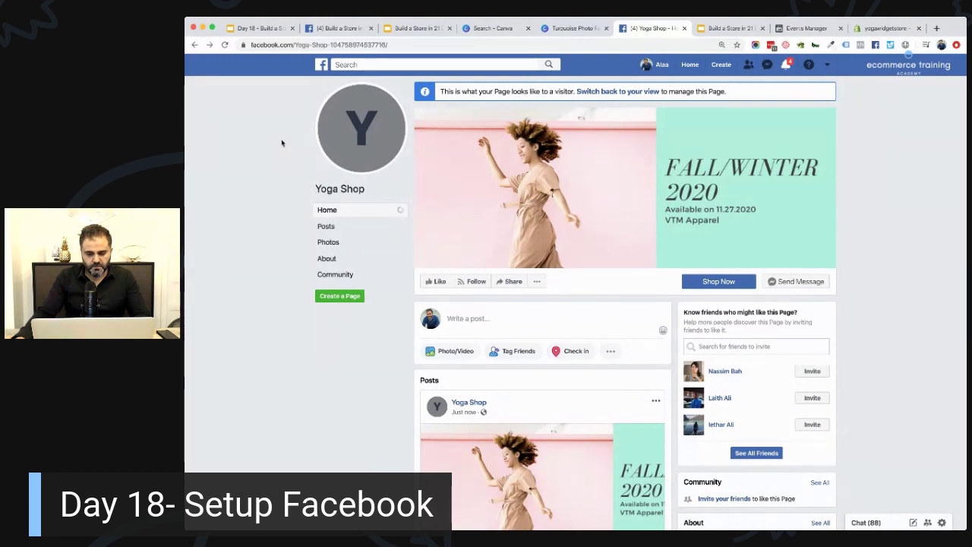
key("super+Tab")
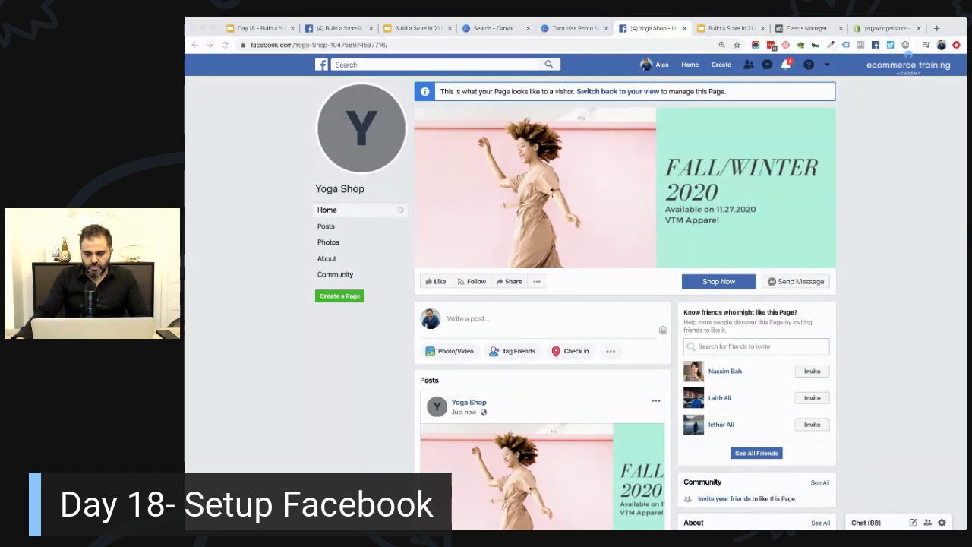
left_click(276, 121)
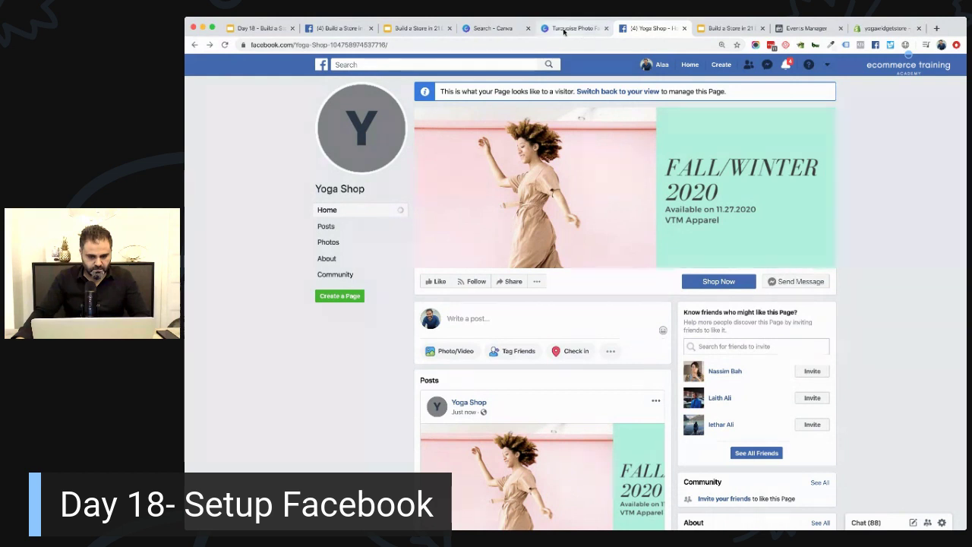
left_click(606, 28)
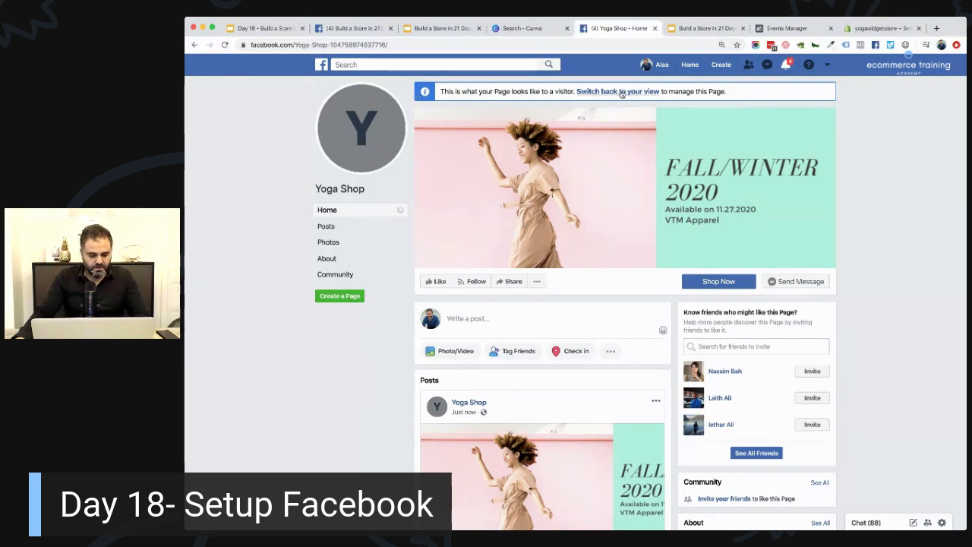
Step: Look over the visitor view of the Yoga Shop page and reload it to bring up the management view
scroll(210, 268, "down", 1)
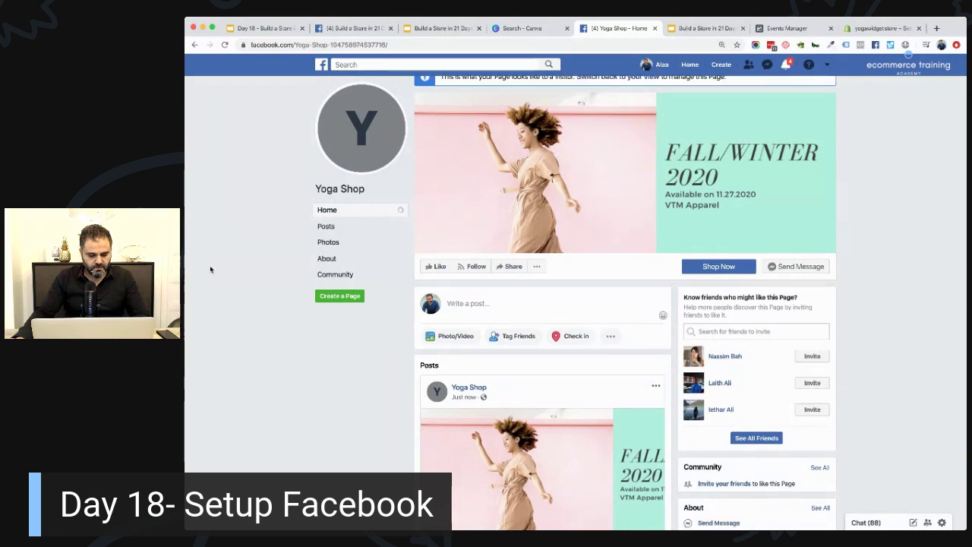
scroll(210, 268, "down", 5)
scroll(210, 269, "up", 6)
left_click(225, 44)
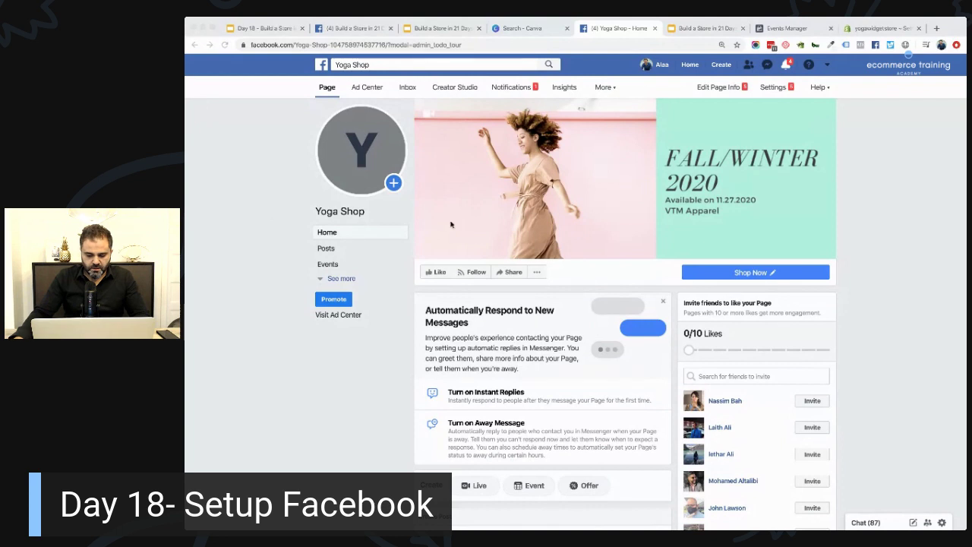
left_click(265, 203)
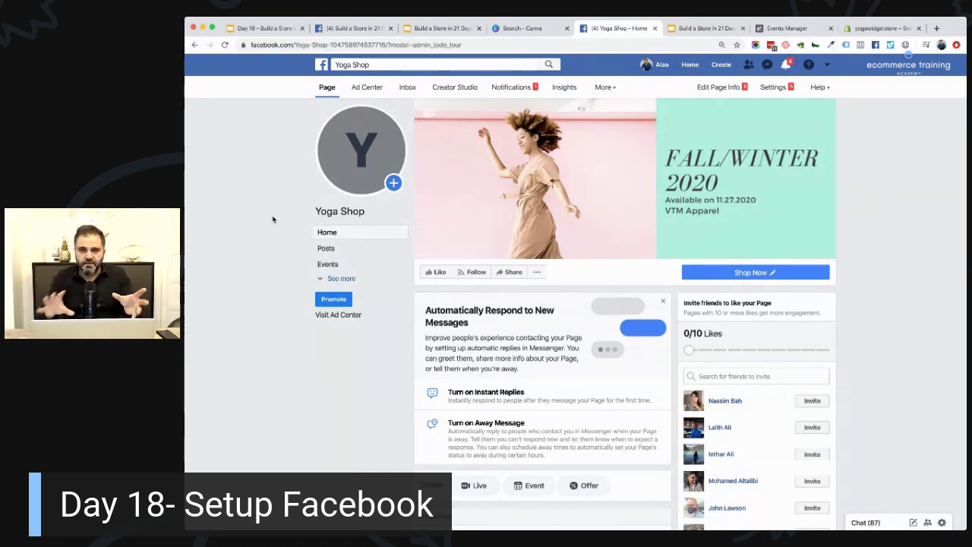
Step: Open the Yoga Shop page's Templates and Tabs settings and review its tab list
left_click(605, 90)
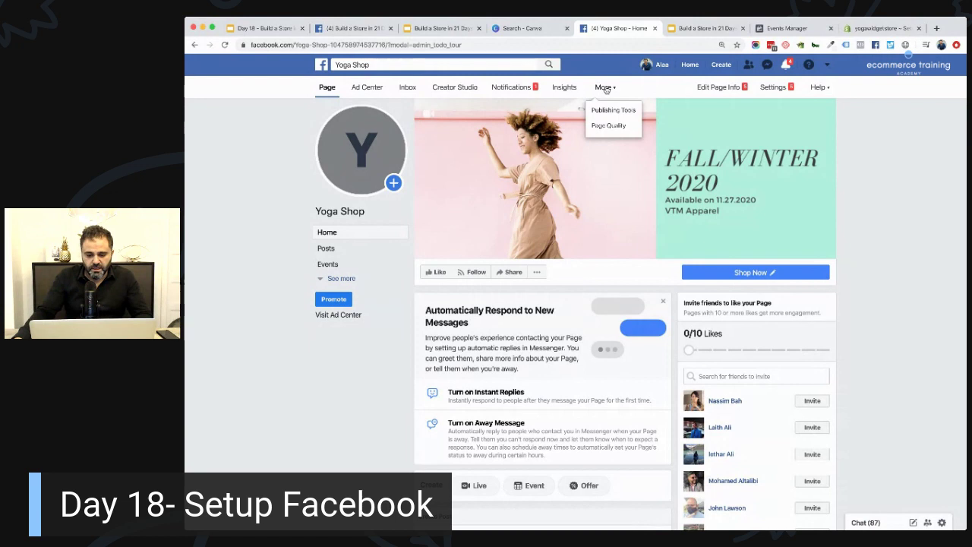
left_click(773, 88)
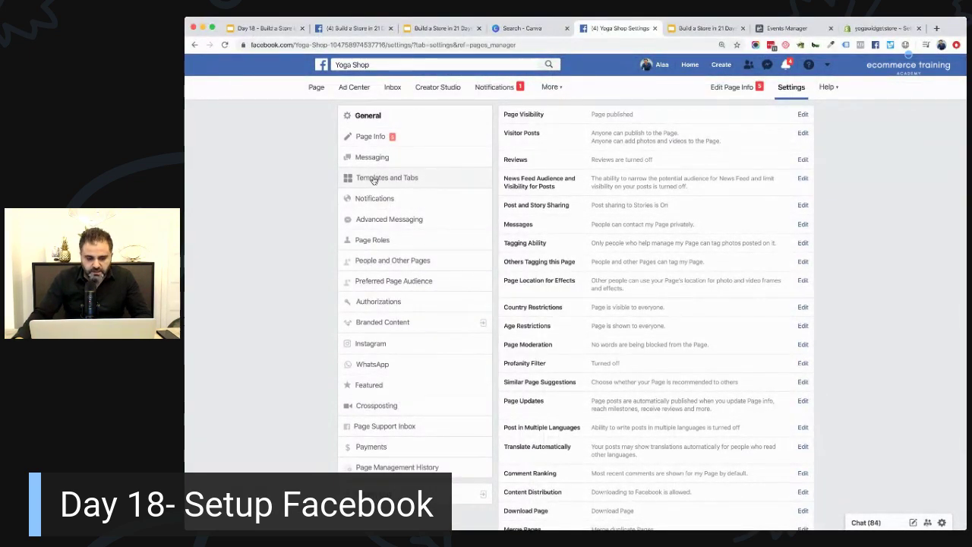
left_click(433, 180)
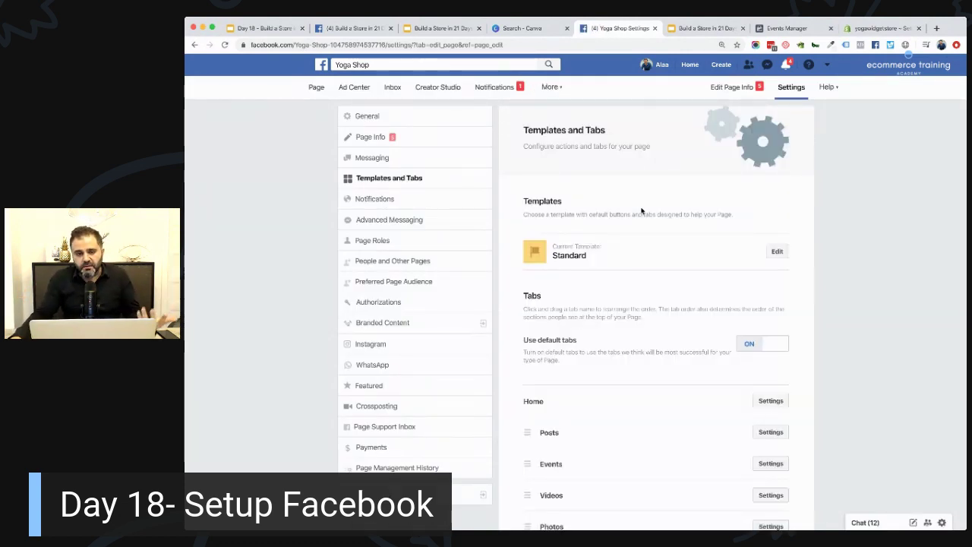
scroll(685, 240, "down", 5)
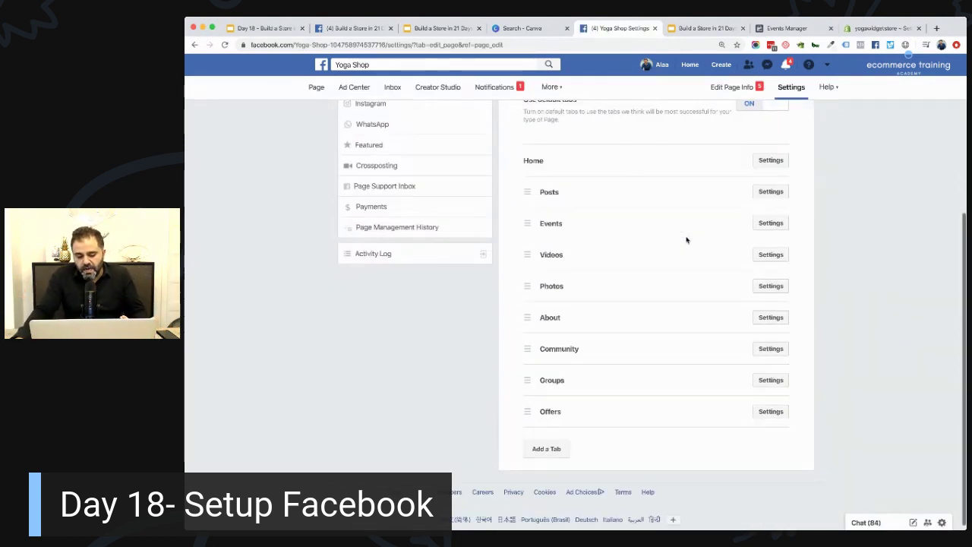
scroll(686, 239, "up", 5)
Step: Browse the available page templates and open the details of the Shopping template
left_click(776, 250)
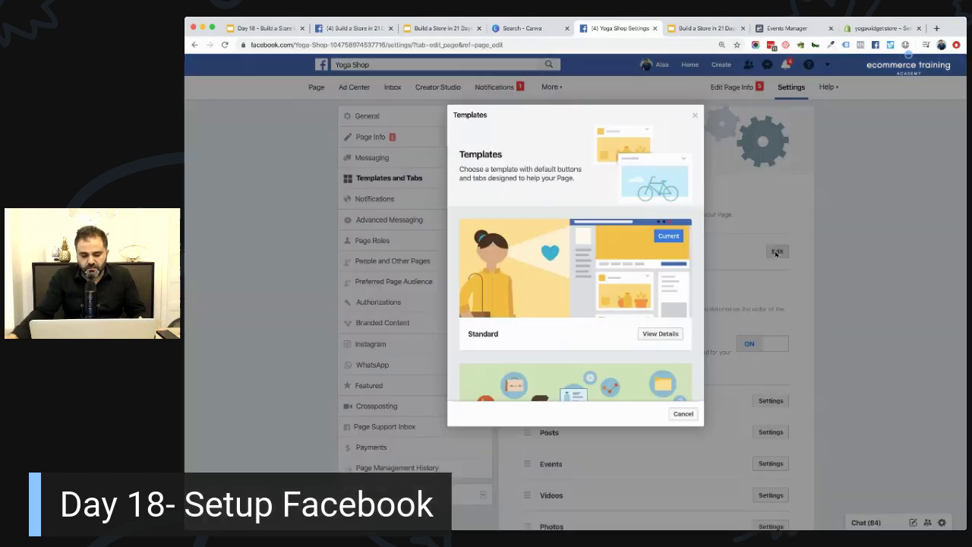
scroll(562, 245, "down", 1)
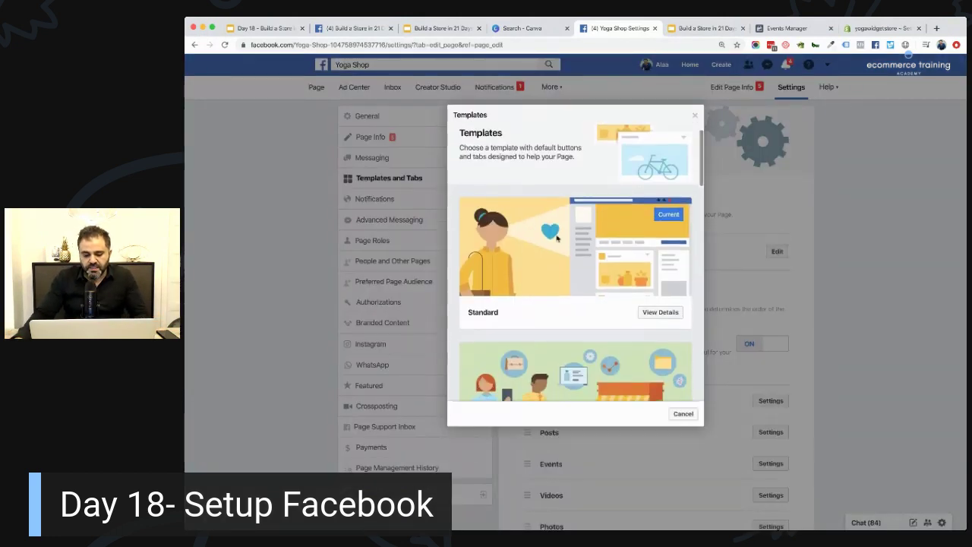
scroll(574, 258, "down", 3)
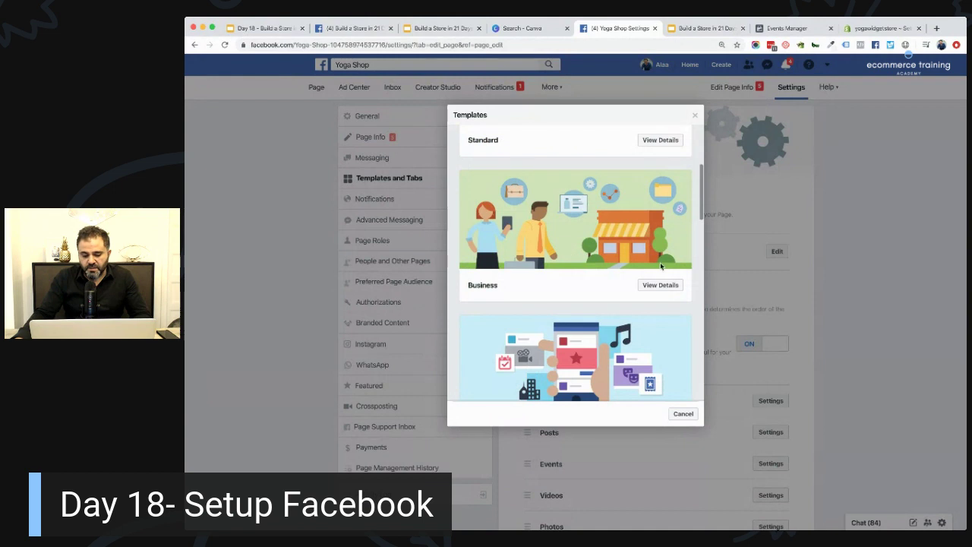
scroll(585, 264, "down", 3)
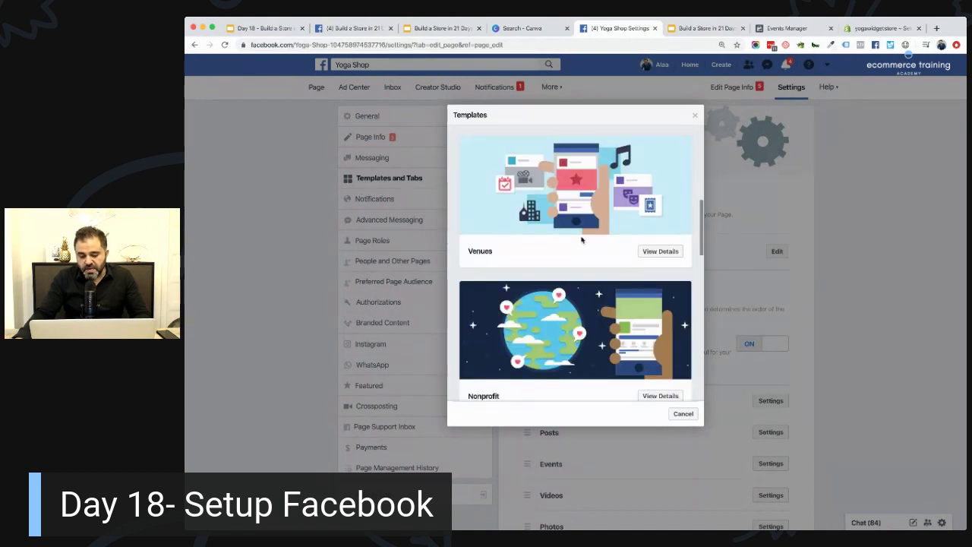
scroll(582, 240, "down", 2)
scroll(581, 240, "down", 8)
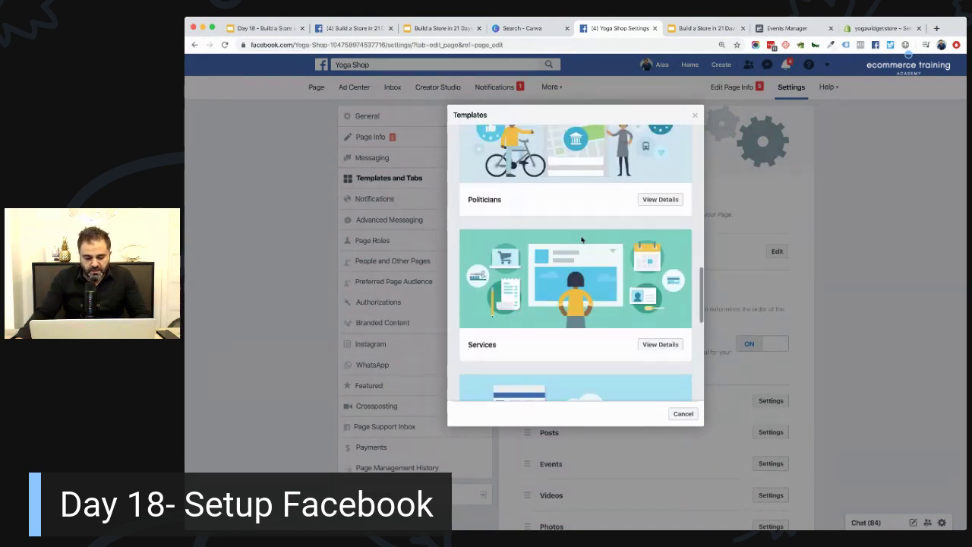
scroll(581, 239, "down", 4)
scroll(582, 240, "up", 3)
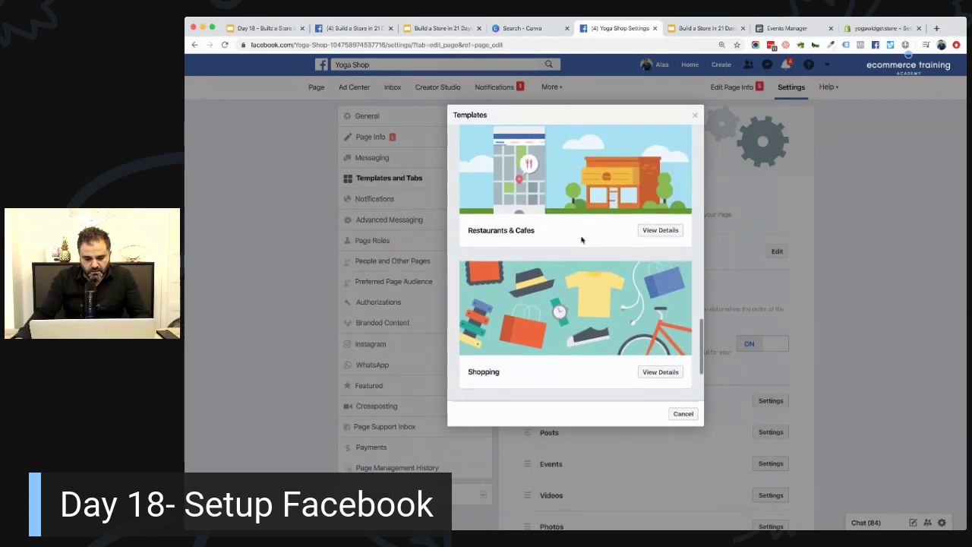
scroll(582, 240, "down", 3)
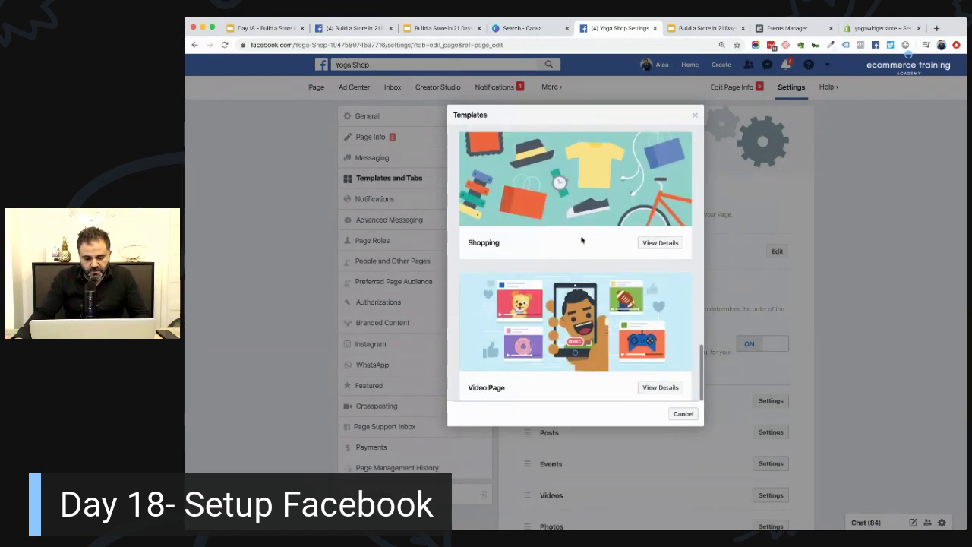
left_click(660, 243)
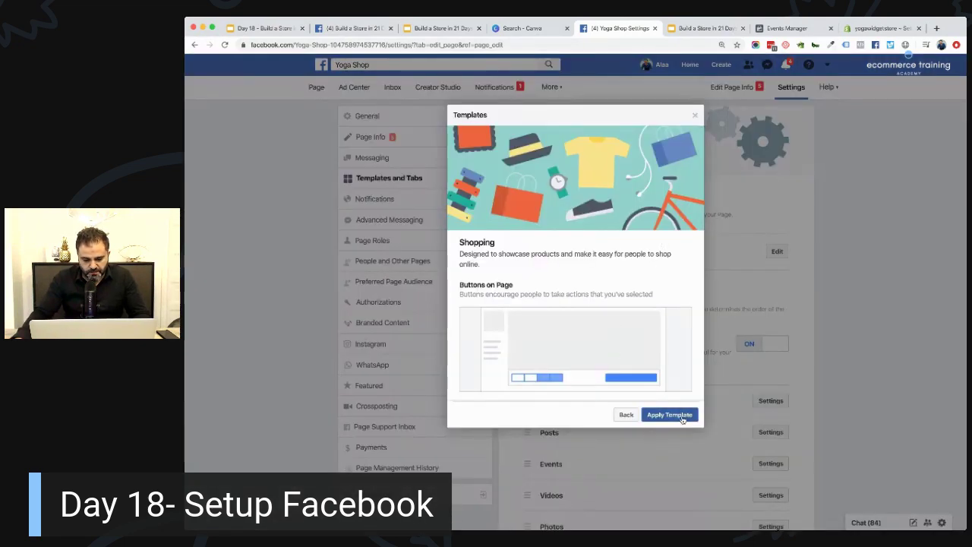
Step: Review the Shopping template's buttons and tabs, and apply the template to the Yoga Shop page
scroll(510, 282, "down", 3)
scroll(510, 283, "down", 5)
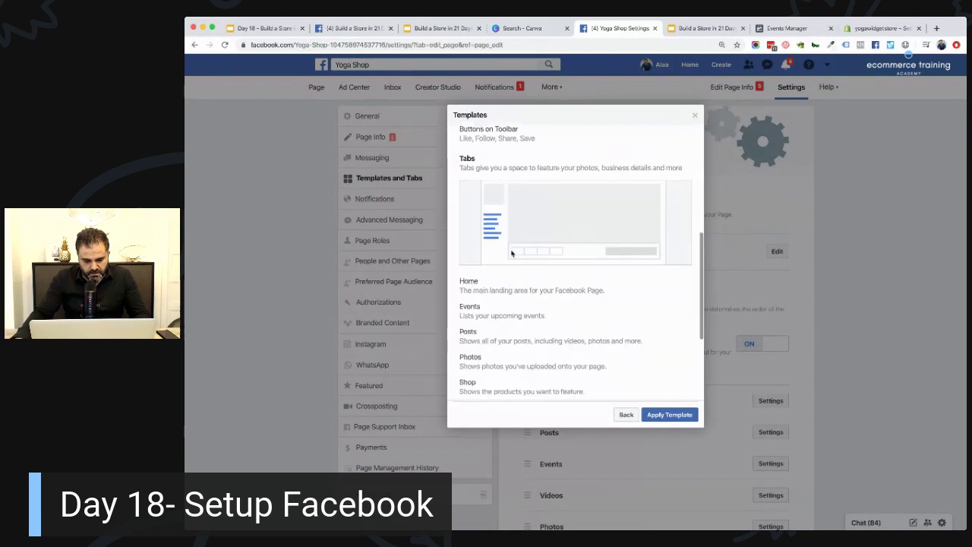
scroll(523, 299, "down", 3)
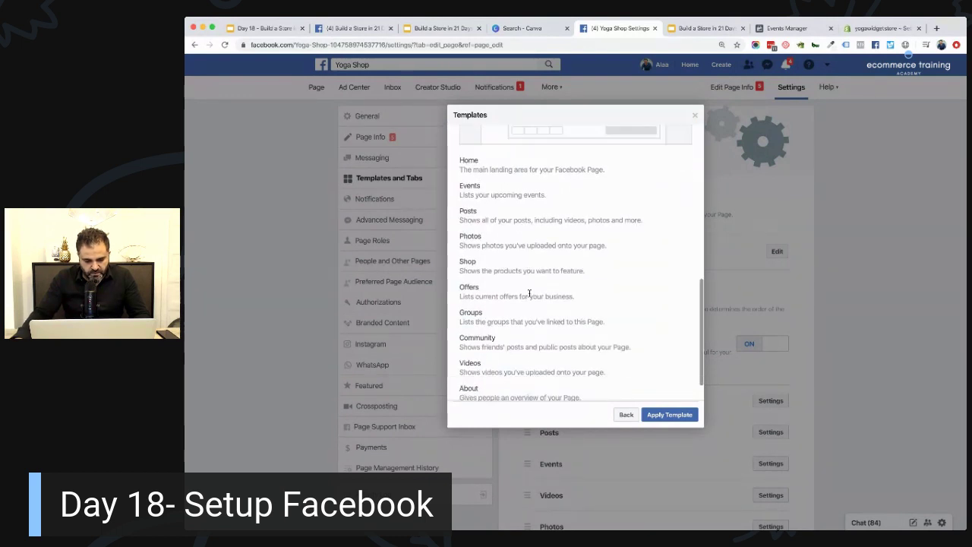
scroll(545, 362, "down", 1)
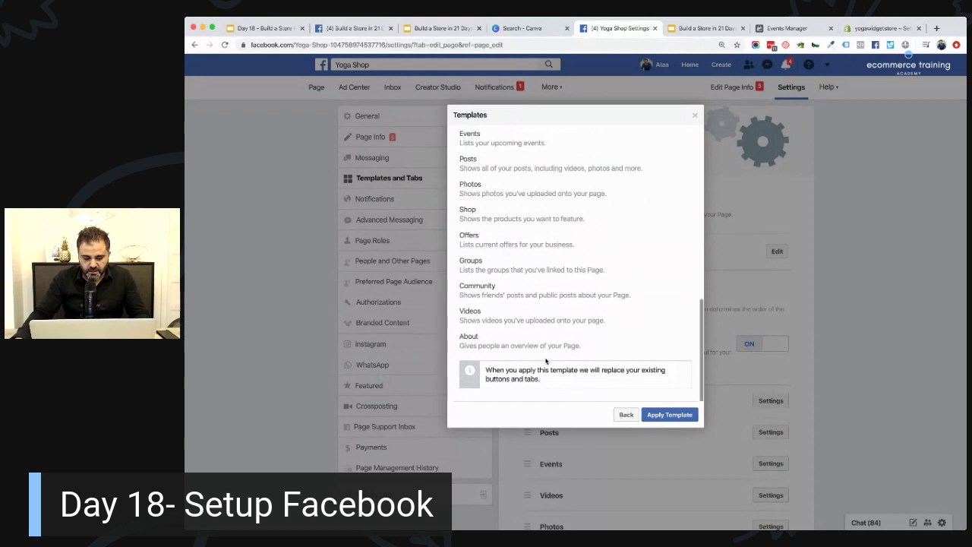
left_click(670, 414)
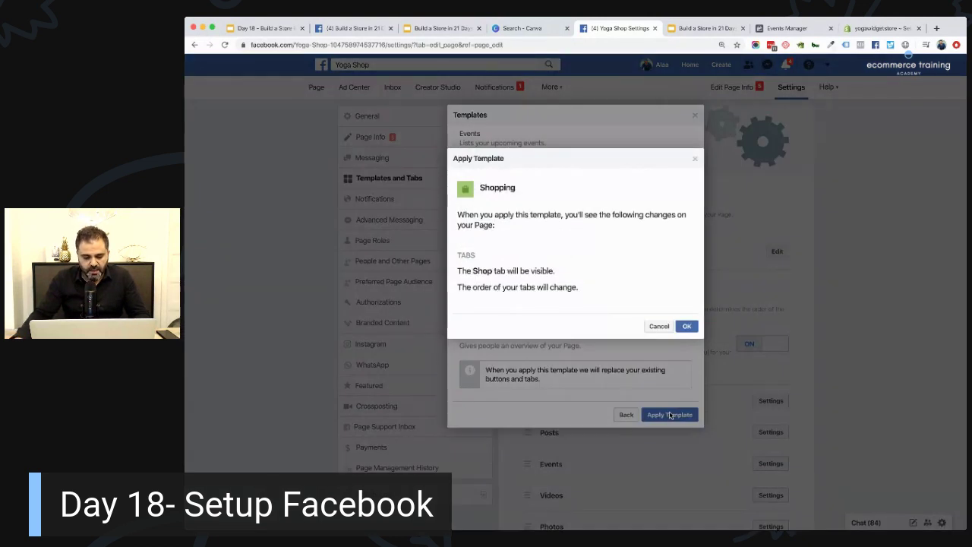
left_click(687, 327)
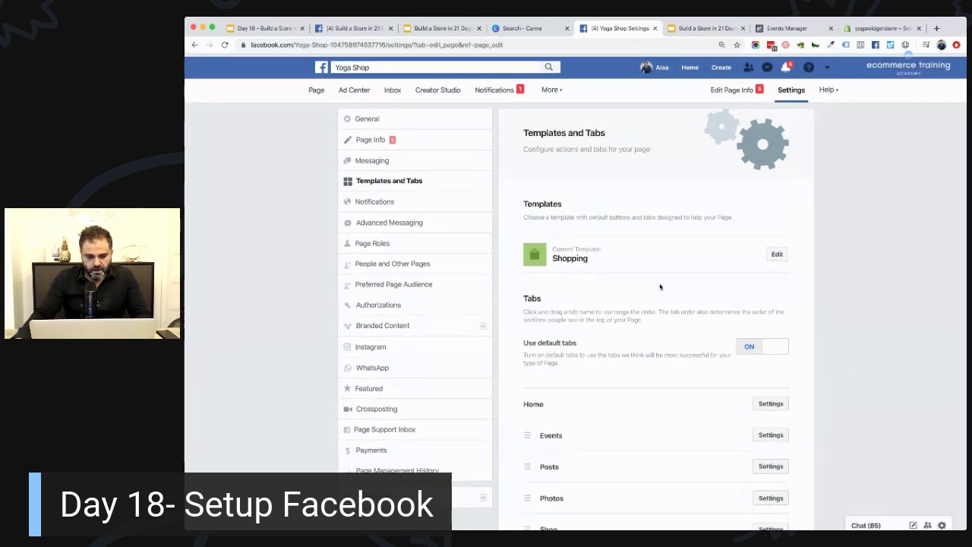
Step: Return to the Yoga Shop page, expand its section list, and open the Shop section, cancelling the shop setup
left_click(316, 87)
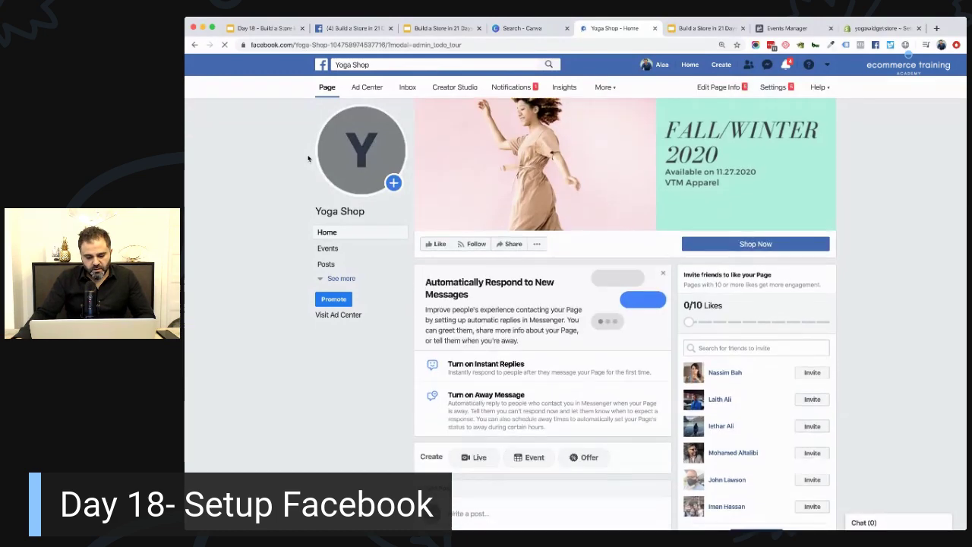
left_click(326, 278)
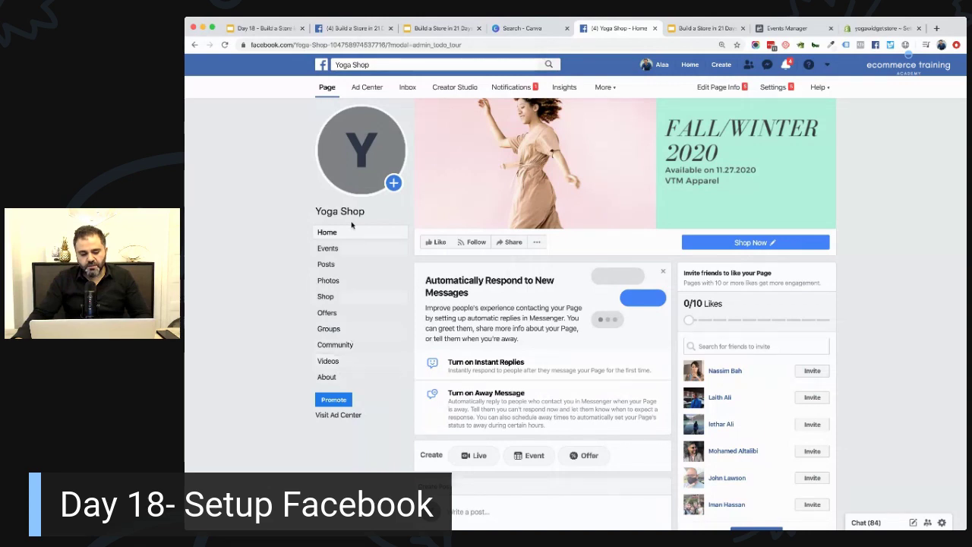
left_click(325, 296)
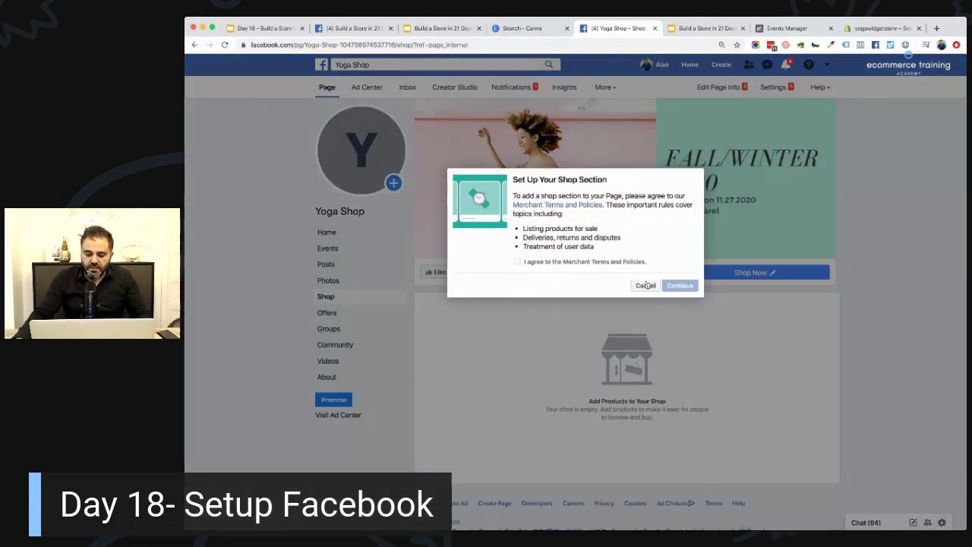
left_click(645, 285)
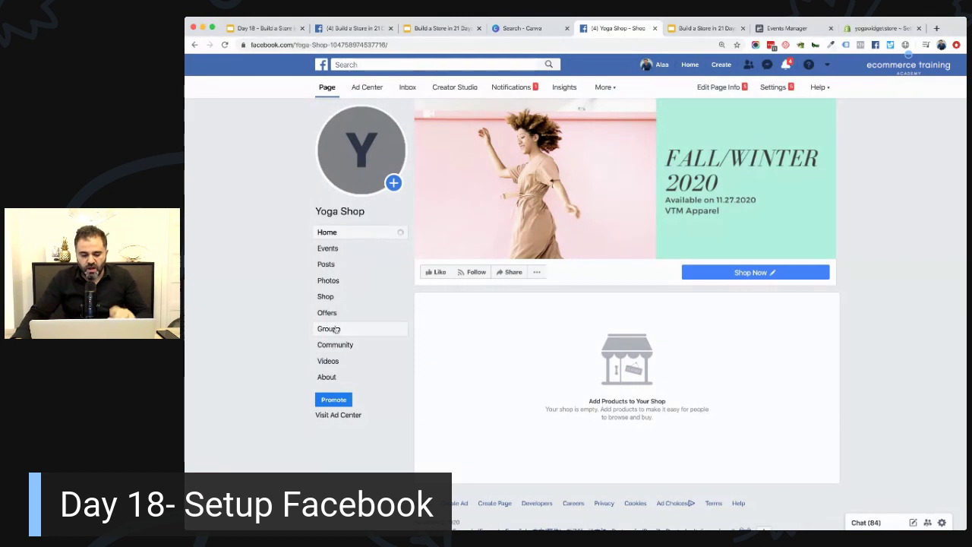
mouse_move(367, 137)
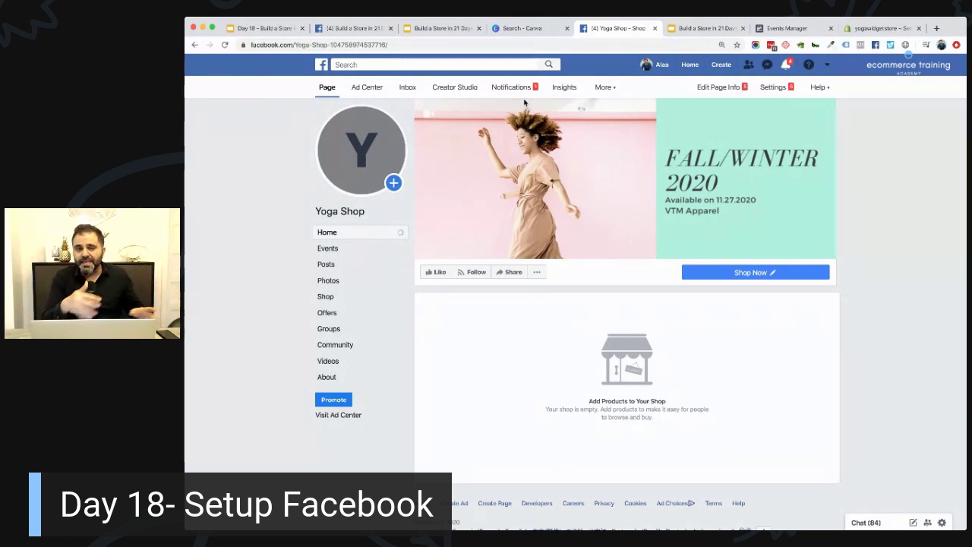
mouse_move(729, 278)
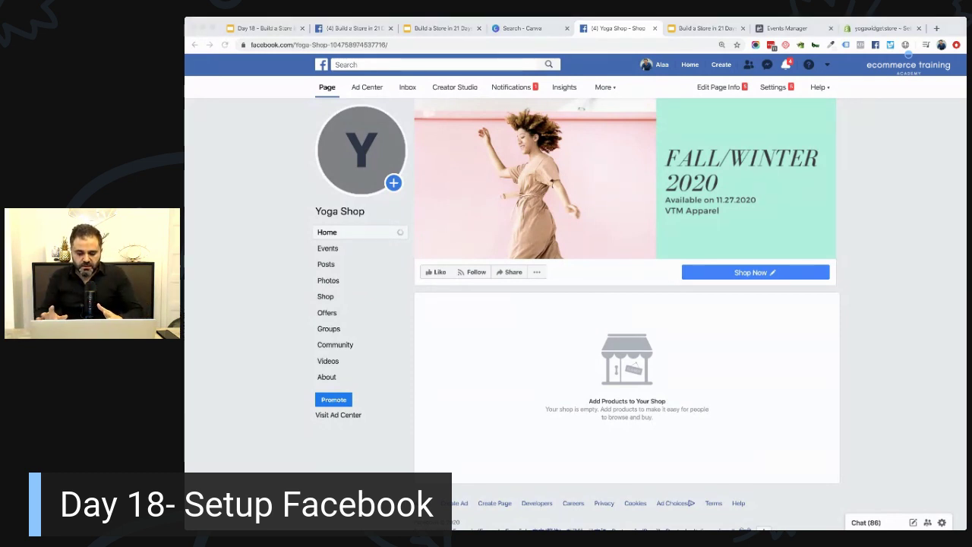
left_click(288, 167)
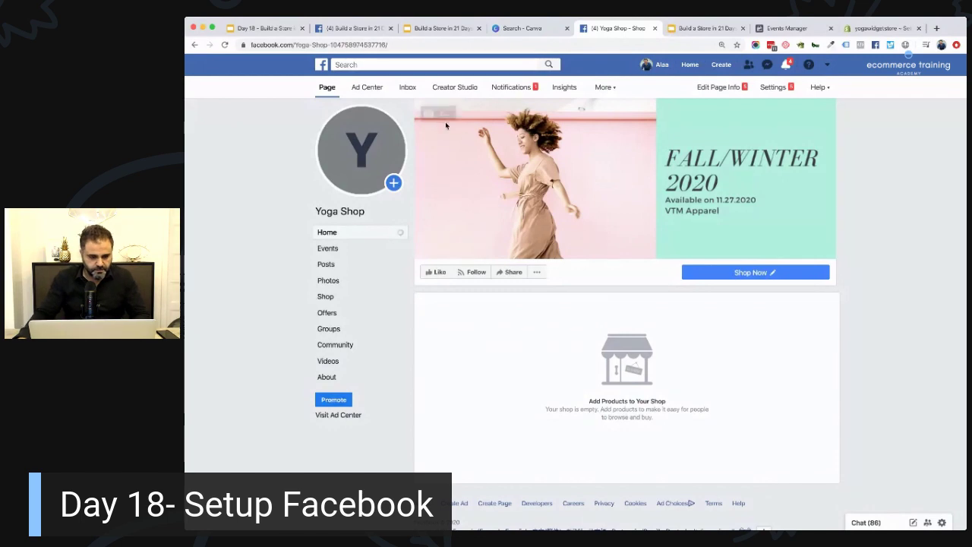
left_click(343, 30)
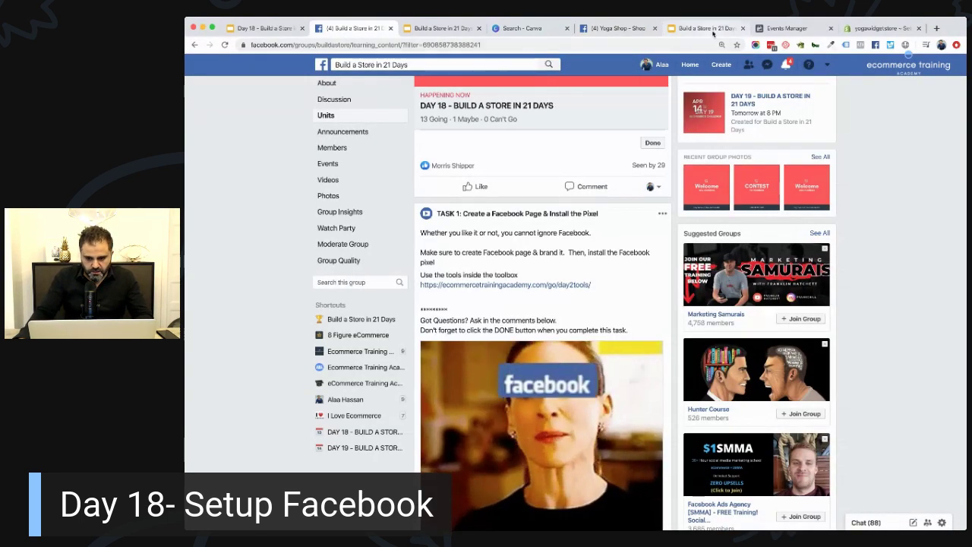
left_click(771, 29)
left_click(643, 29)
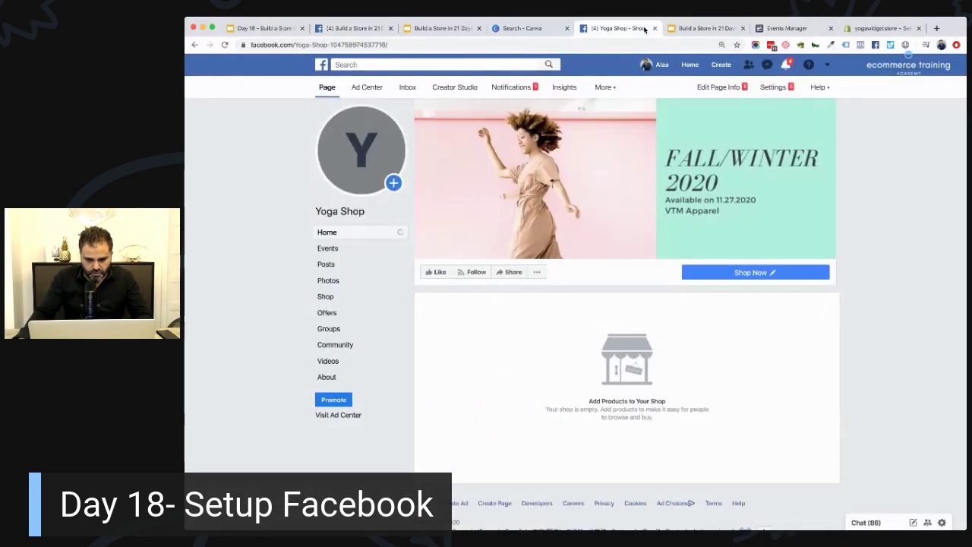
Step: Open the Yoga Shop page's Ad Center and review its advertising summary, ads, and post boost options
left_click(355, 93)
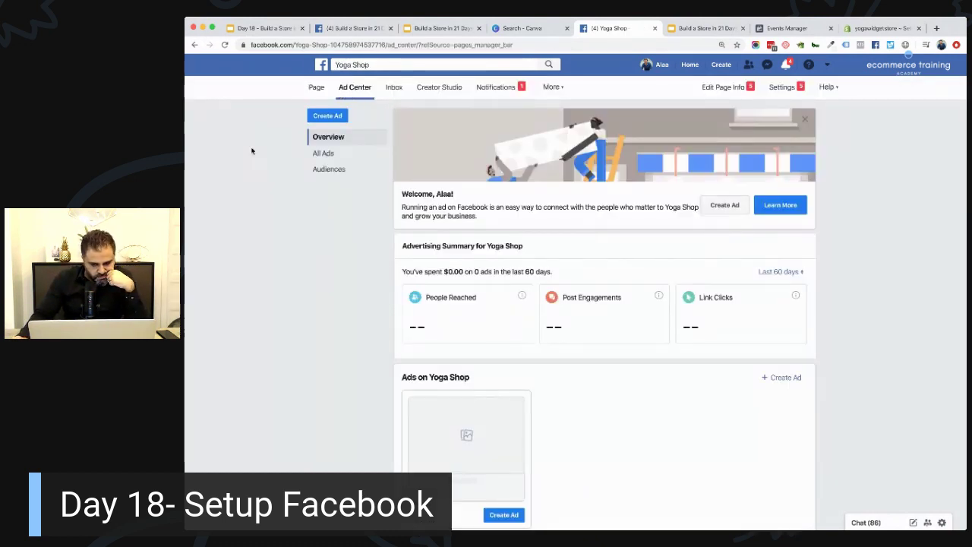
scroll(252, 150, "down", 2)
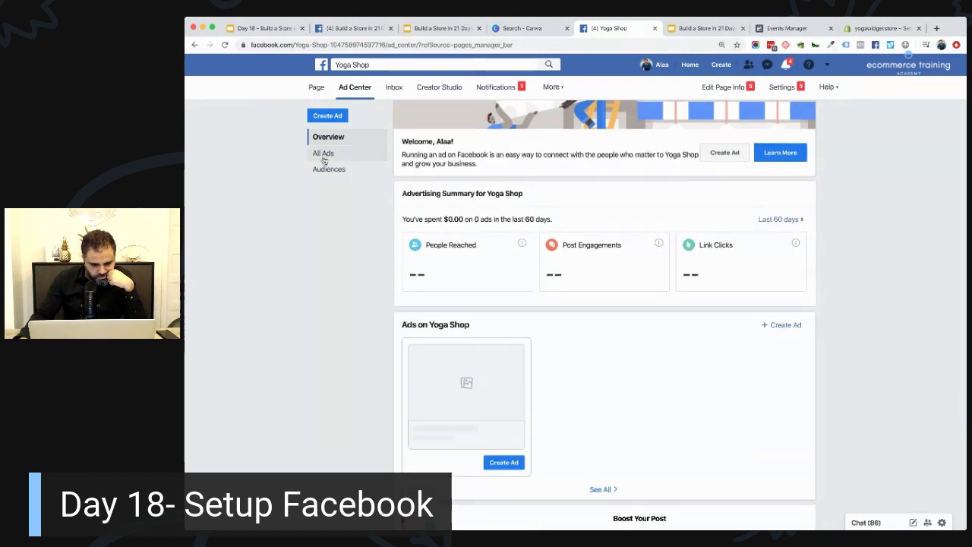
scroll(328, 172, "down", 4)
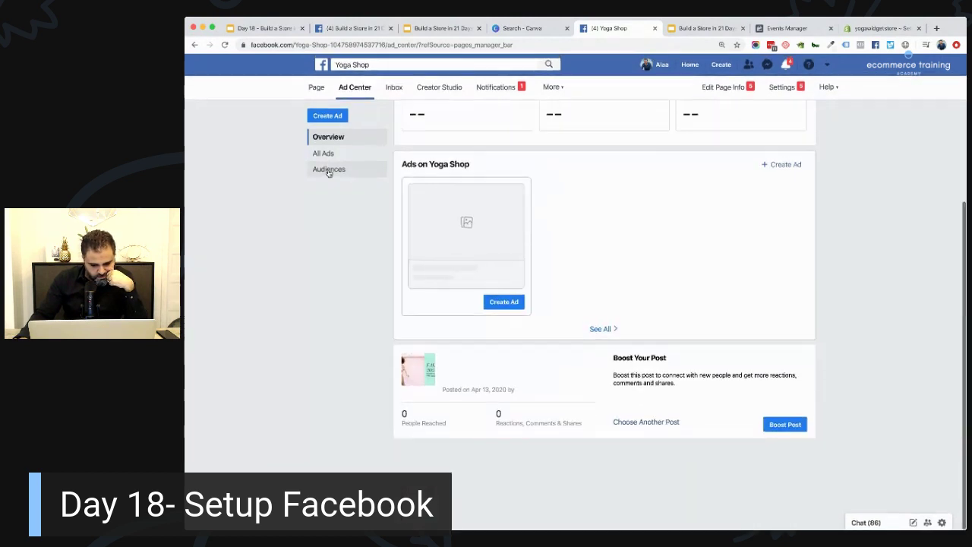
scroll(328, 173, "up", 5)
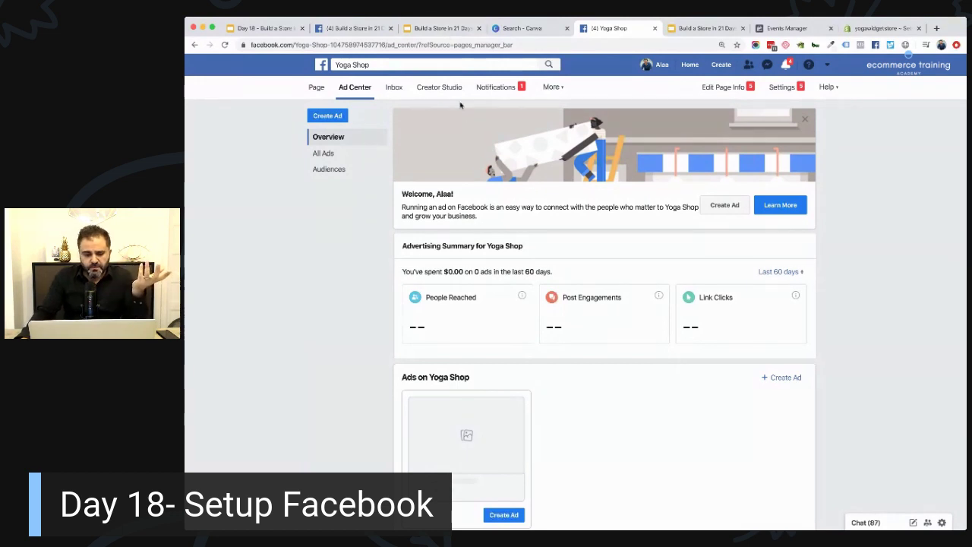
Step: Open Creator Studio from the Yoga Shop page and switch it to the Instagram content library
left_click(439, 88)
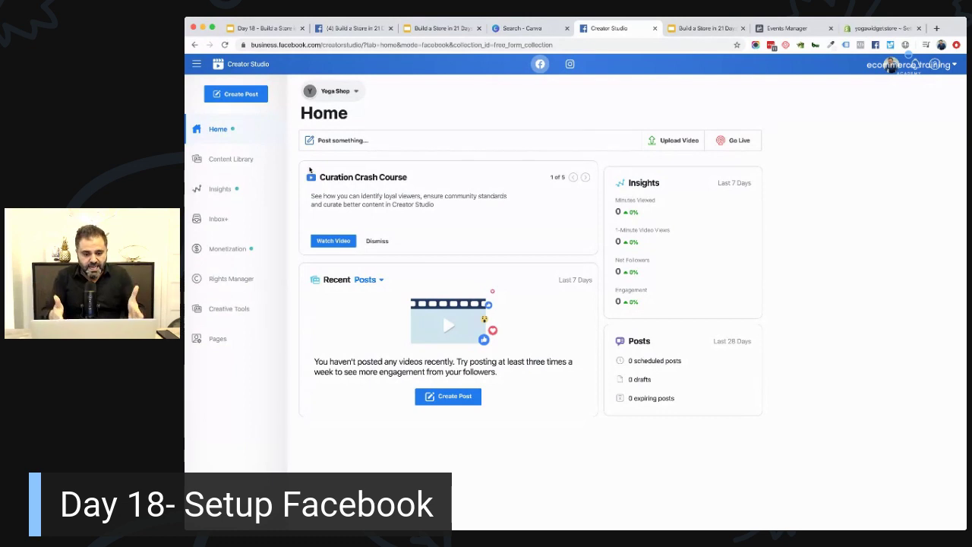
left_click(568, 65)
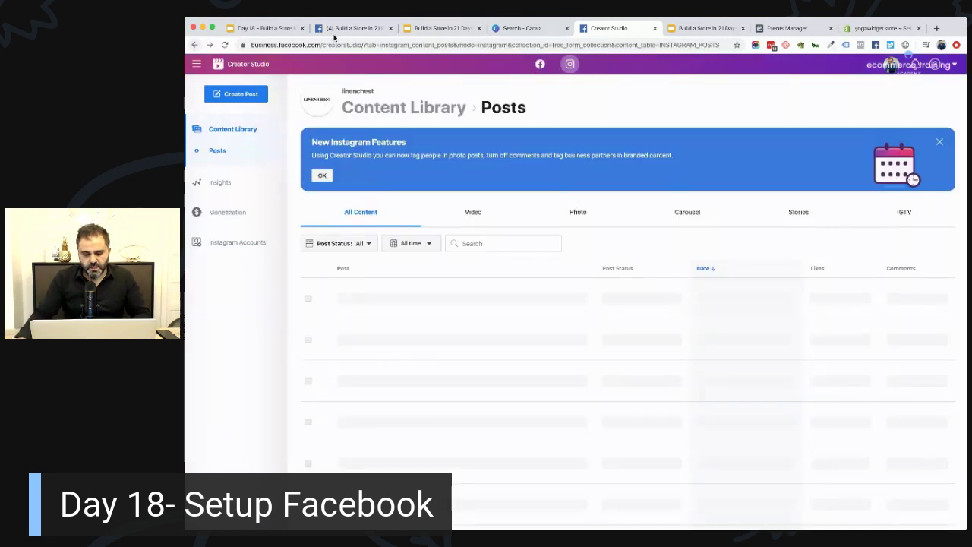
Step: Close Creator Studio and find the Facebook Pixel slide in the eCommerce Tools presentation, showing its website link
left_click(654, 28)
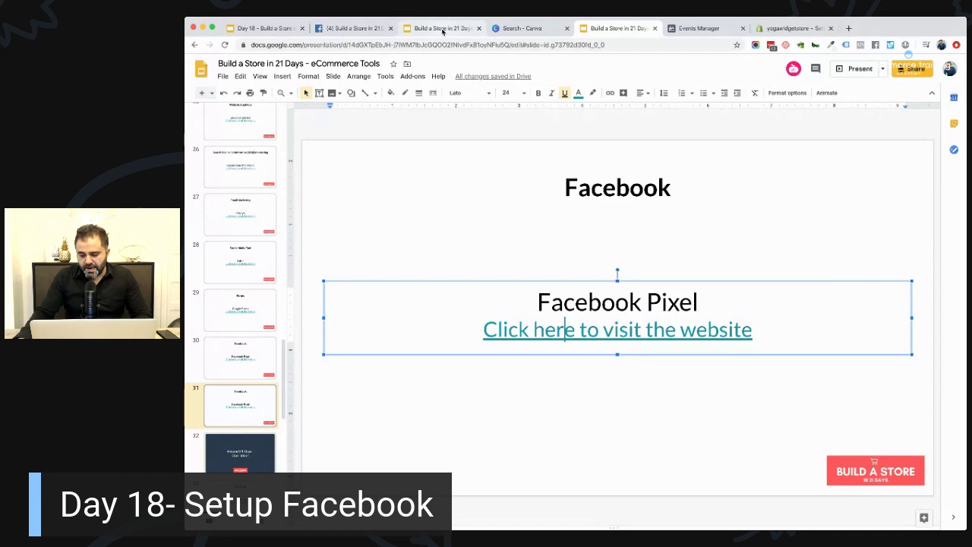
left_click(442, 28)
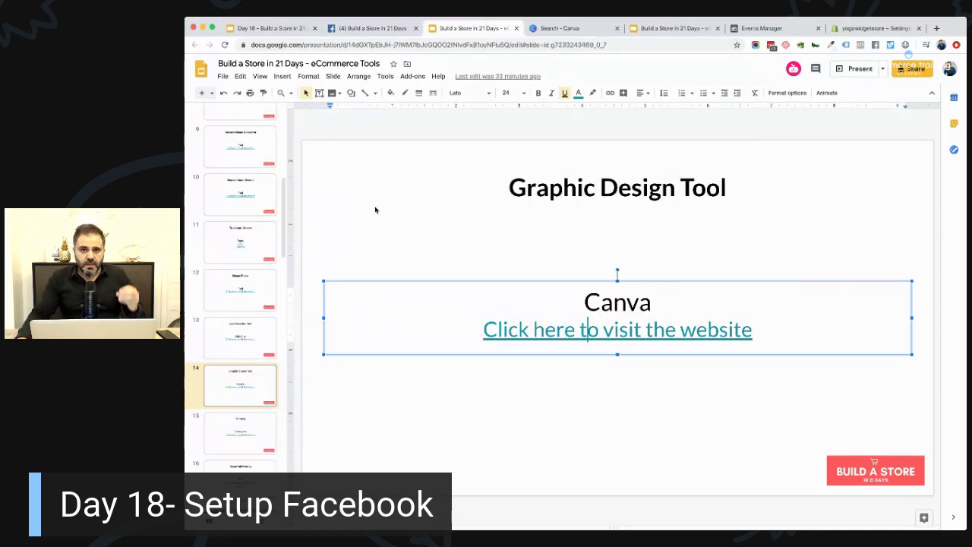
scroll(245, 280, "down", 5)
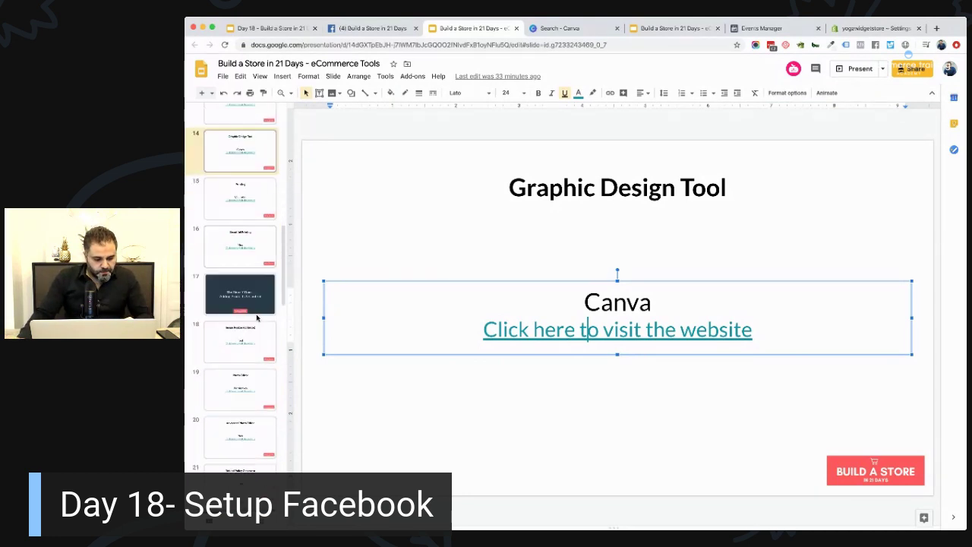
scroll(257, 318, "down", 6)
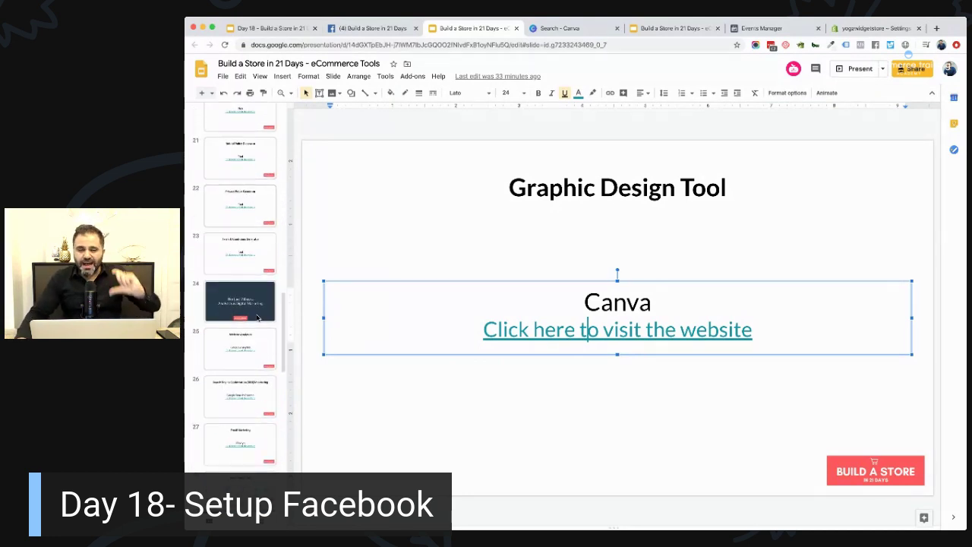
left_click(246, 264)
scroll(244, 260, "down", 6)
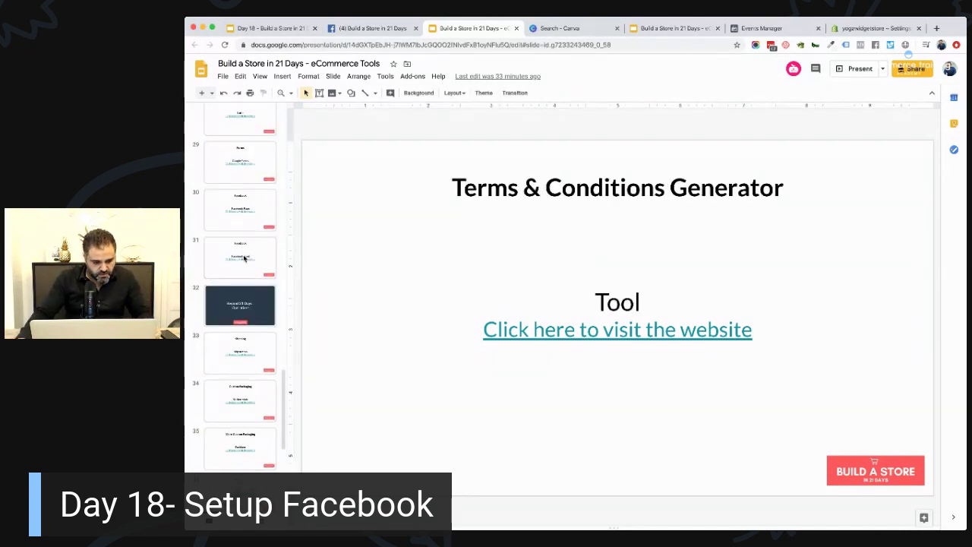
left_click(244, 258)
key("Up")
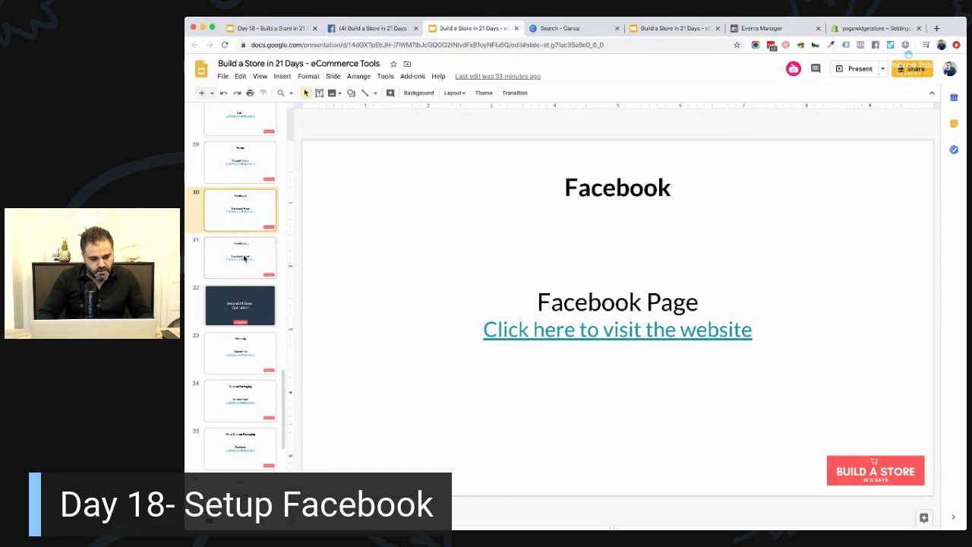
left_click(244, 259)
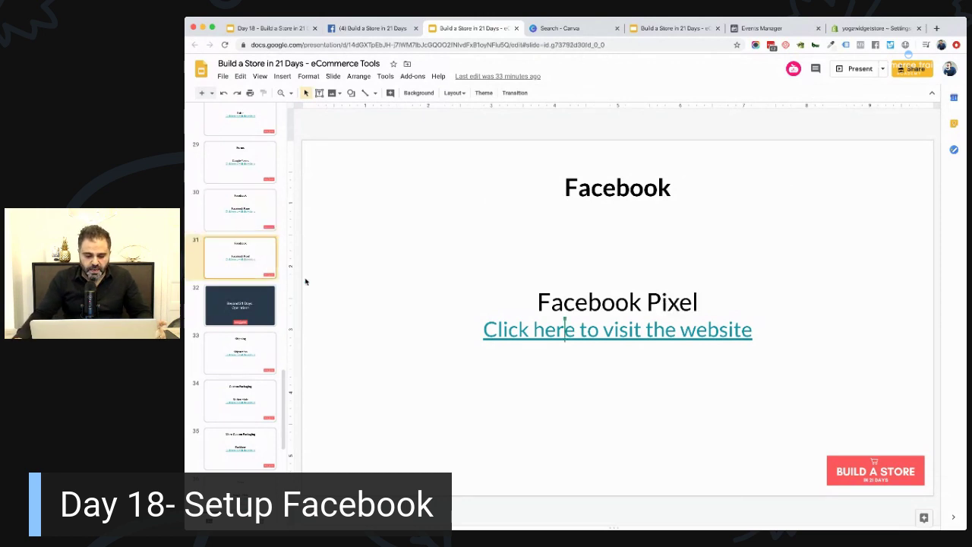
left_click(577, 316)
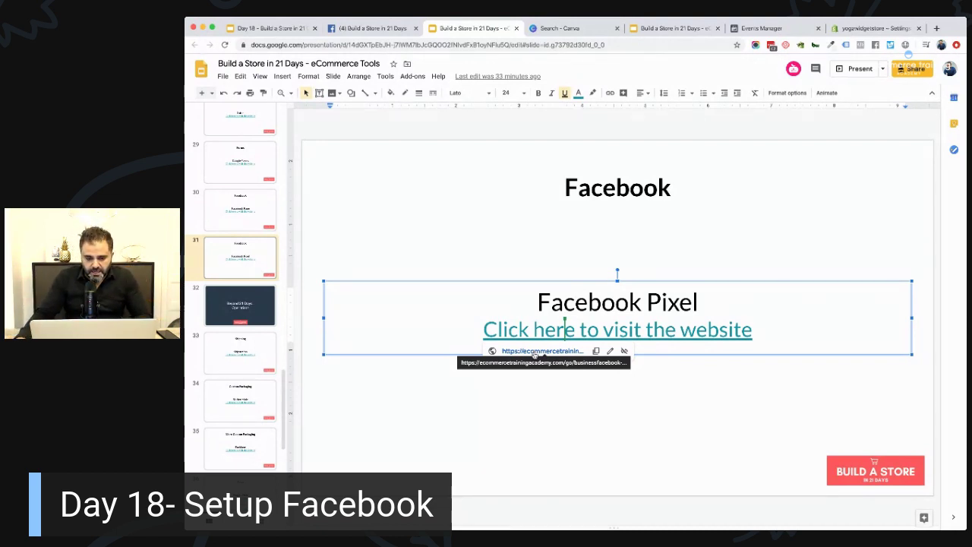
Step: Check Events Manager, enter business.facebook.com as the address in a new browser tab, and return to the Facebook Pixel slide
left_click(763, 29)
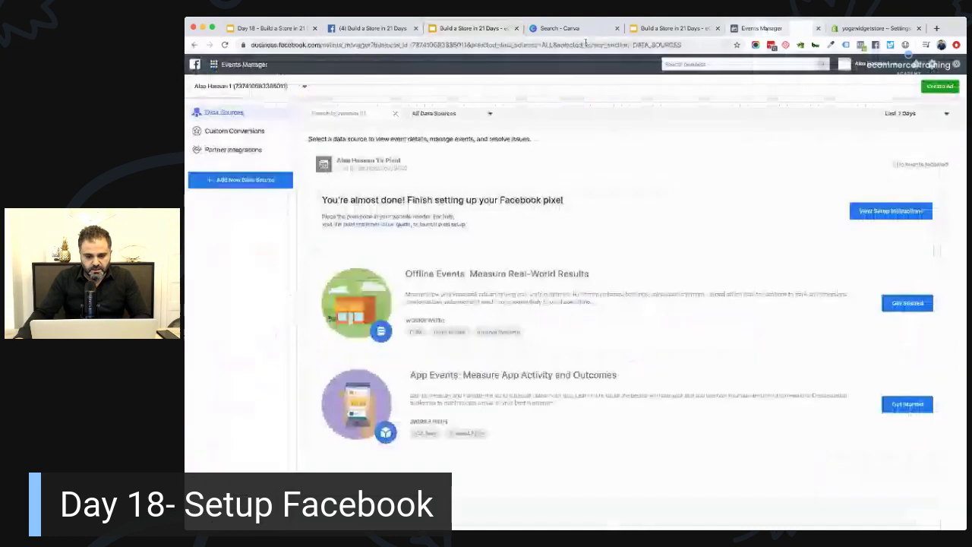
left_click(936, 28)
type("business.facebook.com")
key("Return")
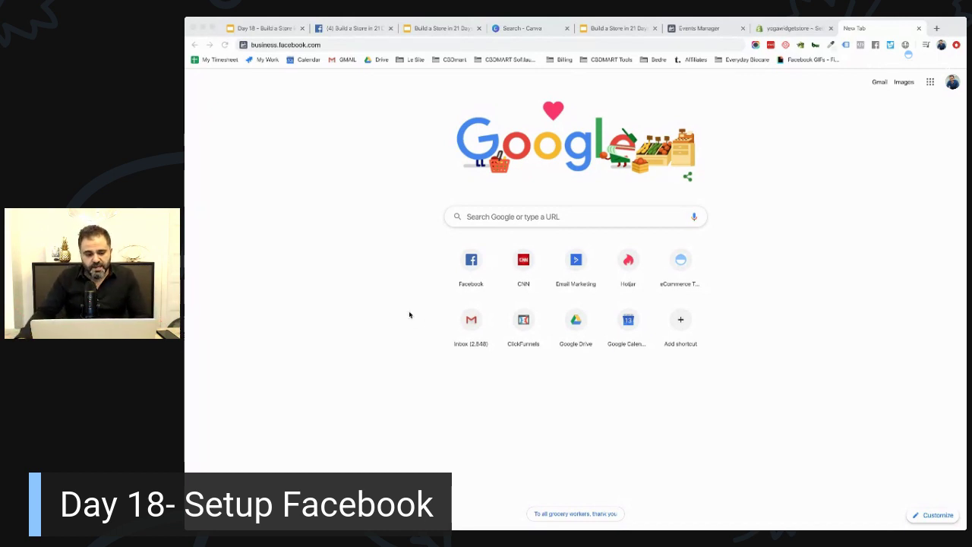
left_click(460, 32)
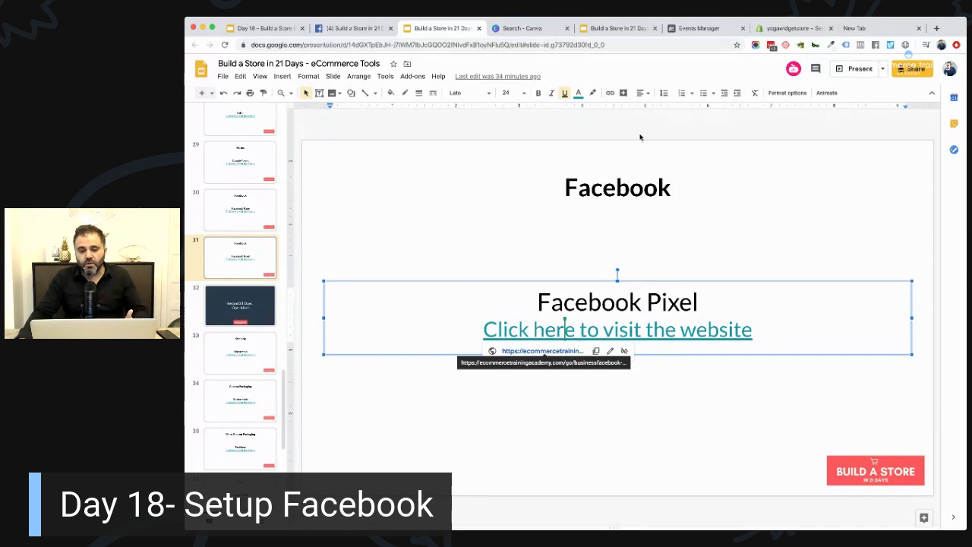
Step: Switch to Events Manager and review its list of business tools and shortcuts
left_click(683, 29)
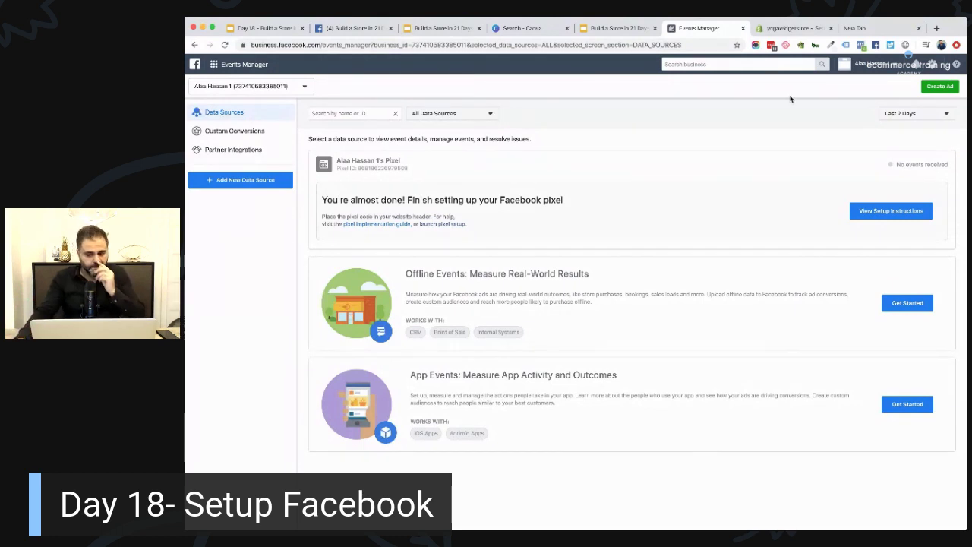
left_click(273, 215)
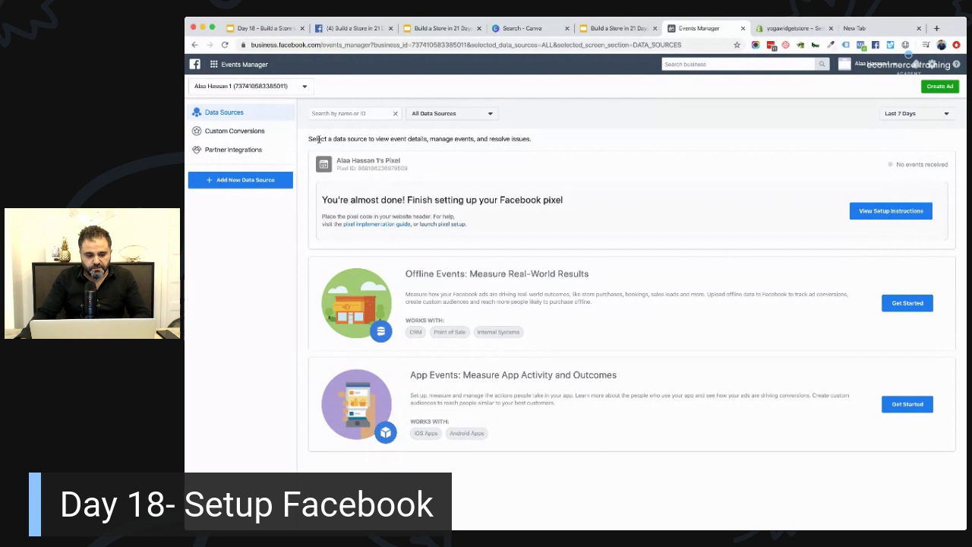
left_click(372, 45)
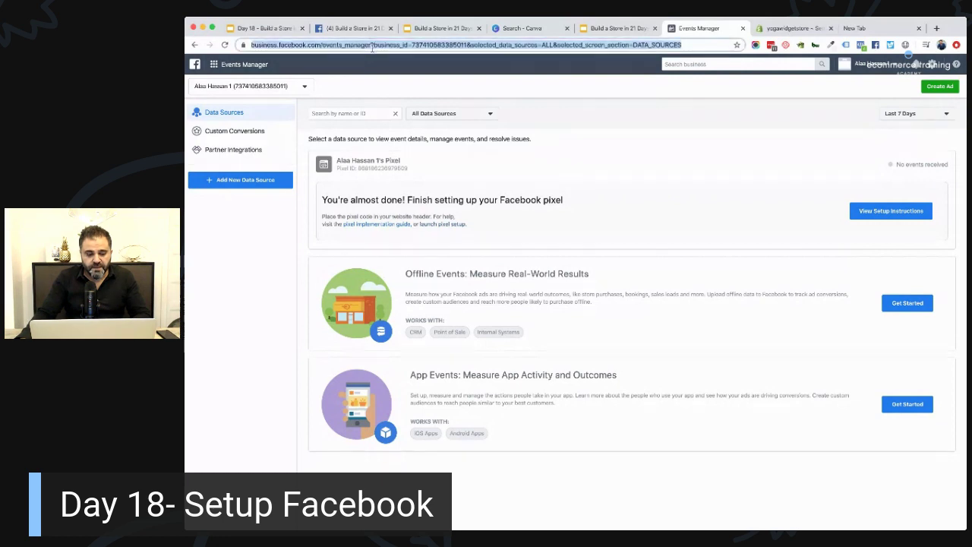
left_click(226, 66)
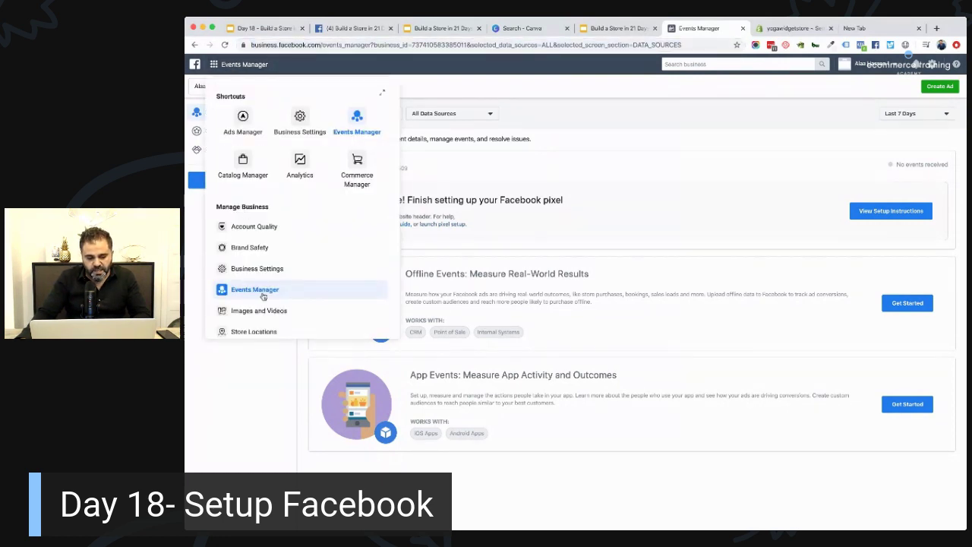
left_click(191, 232)
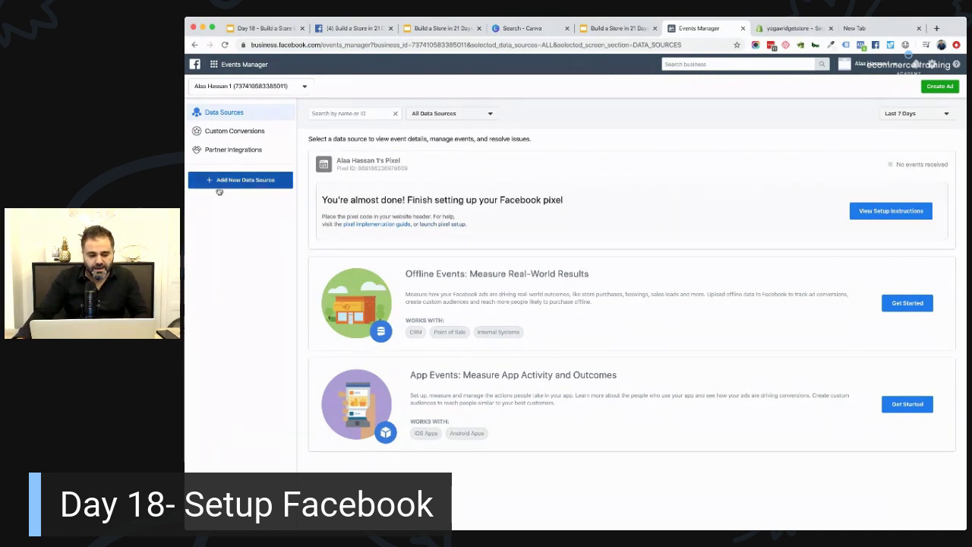
Step: Start adding a Facebook Pixel data source and name it Yoga Shop Pixel
left_click(272, 187)
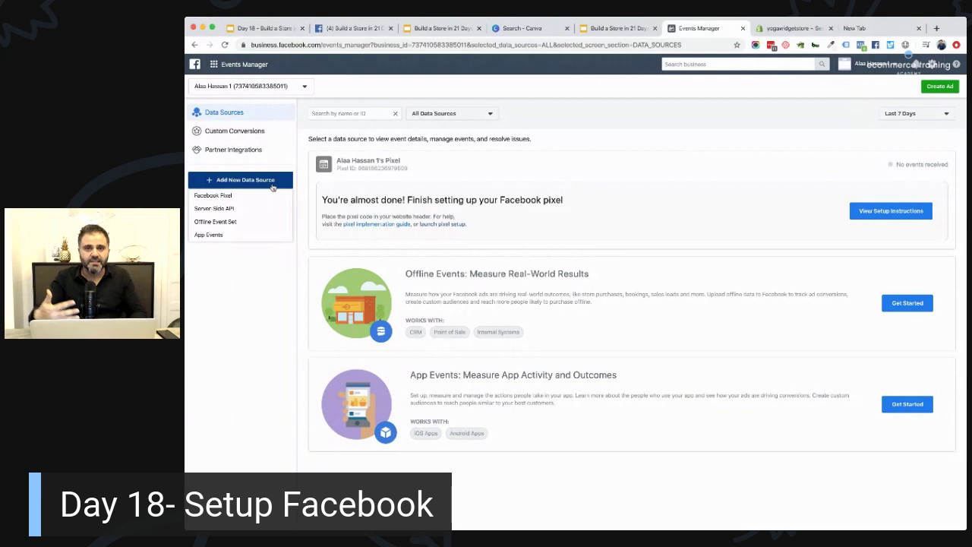
left_click(214, 195)
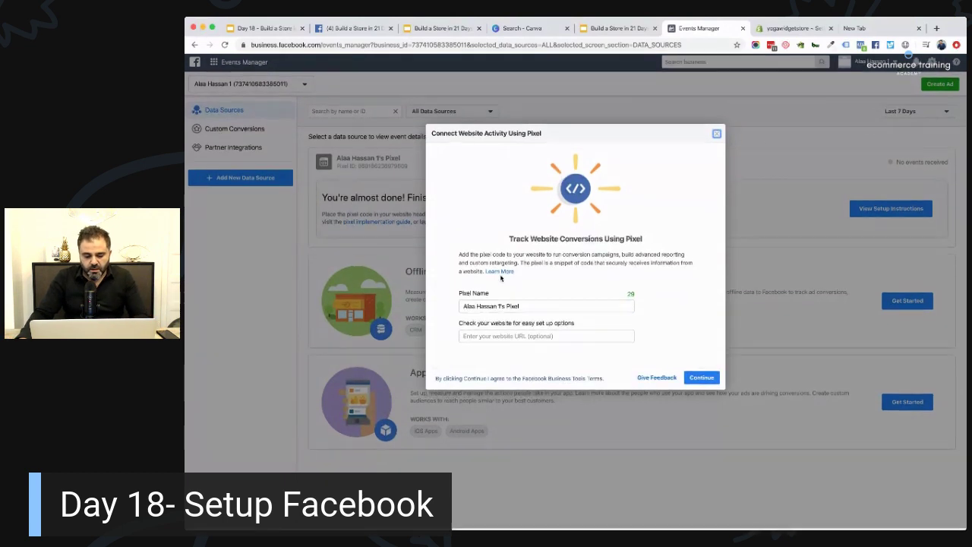
triple_click(557, 308)
key("BackSpace")
type("Yoga Shop")
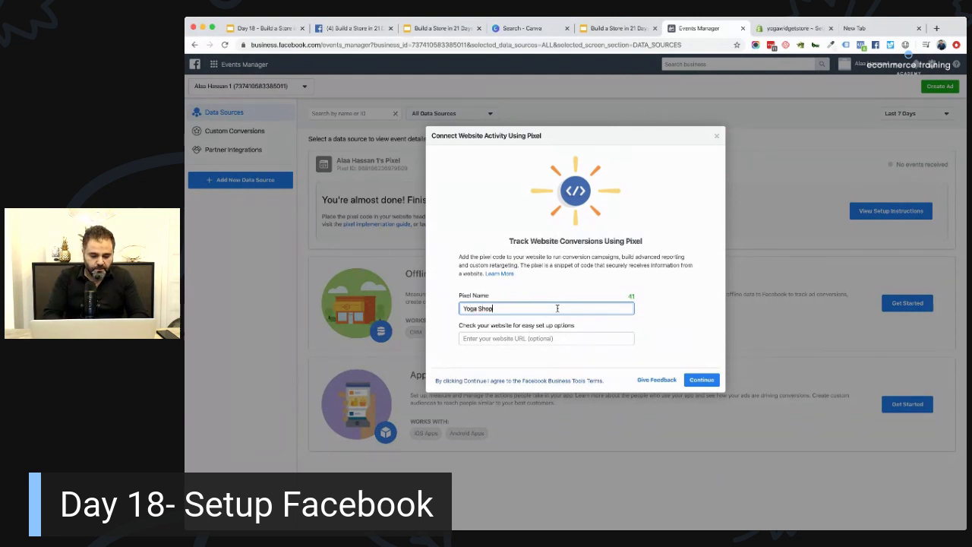
type(" Pixel")
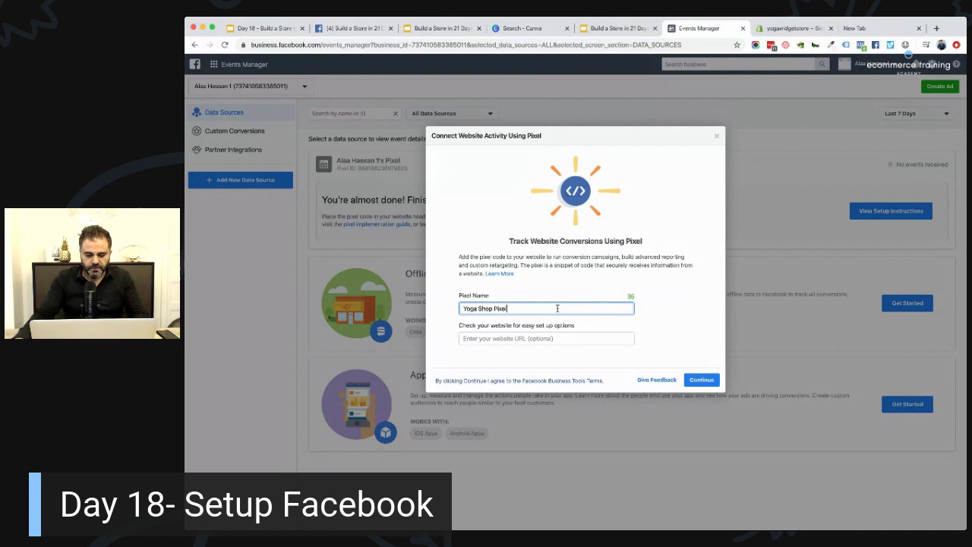
Step: Leave the optional website URL empty, create the pixel, and close the choice of installation methods
left_click(523, 338)
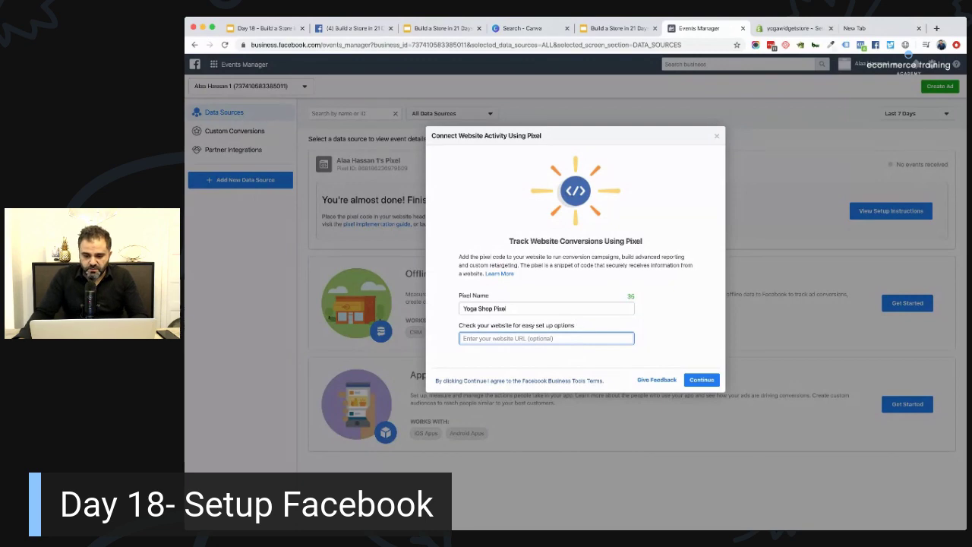
left_click(789, 28)
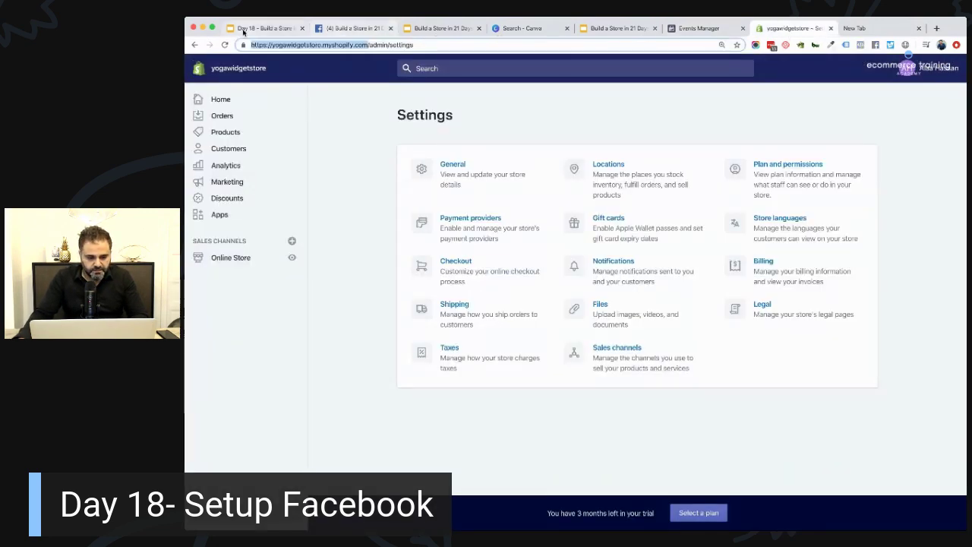
left_click(287, 29)
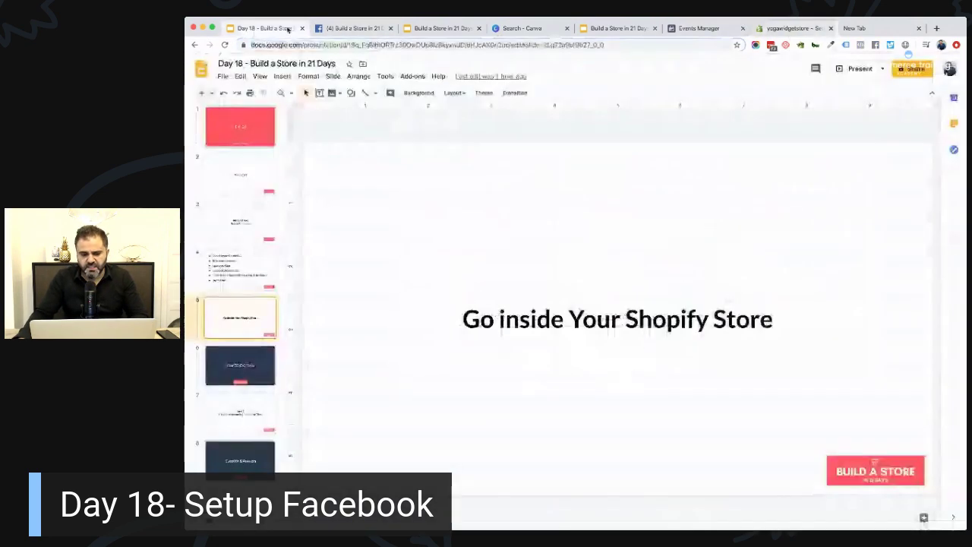
left_click(694, 28)
key("ctrl+a")
key("BackSpace")
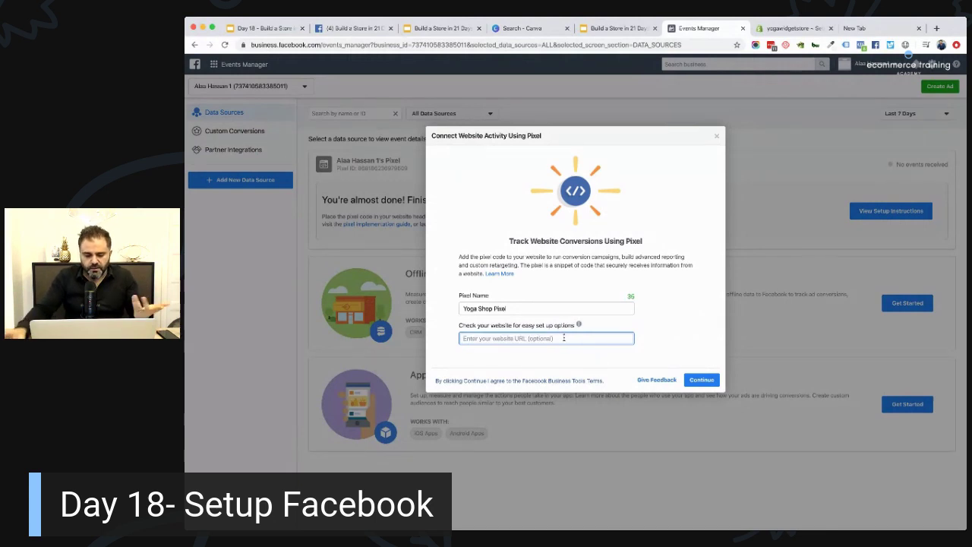
left_click(701, 380)
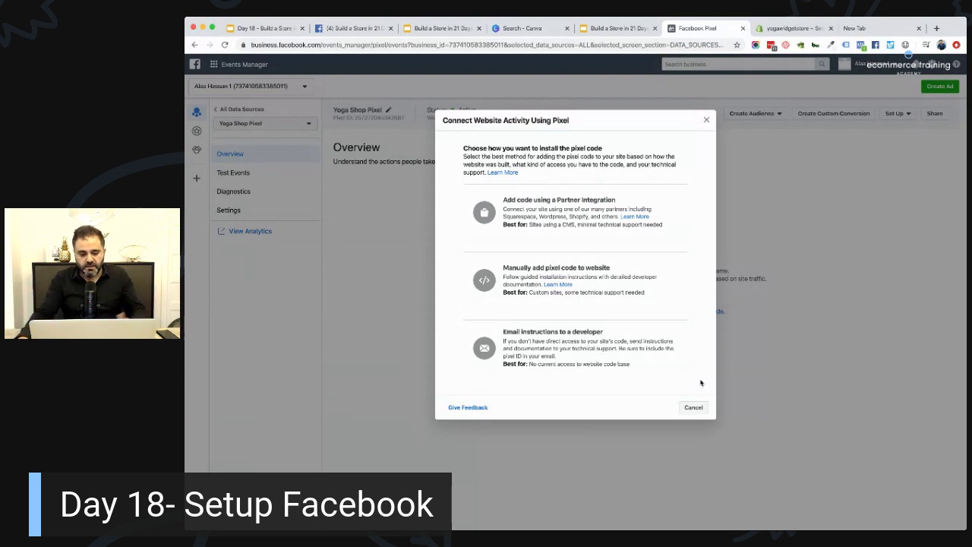
left_click(704, 122)
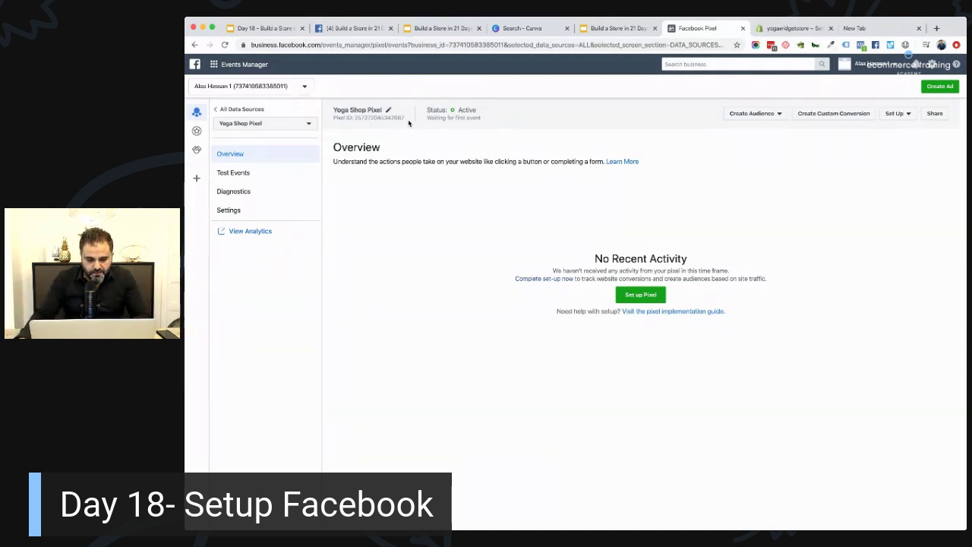
Step: Copy the pixel ID of the Yoga Shop Pixel to the clipboard
left_click(376, 120)
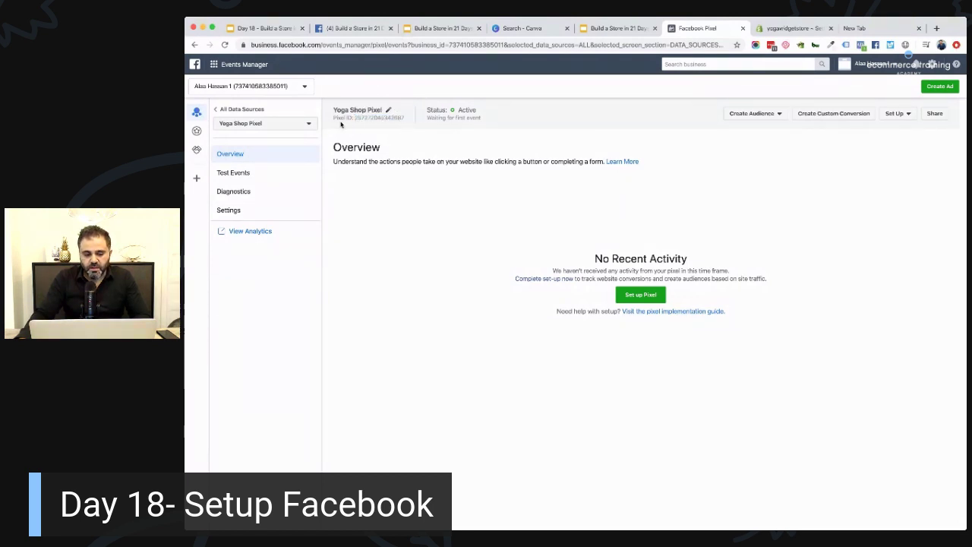
left_click_drag(405, 119, 355, 124)
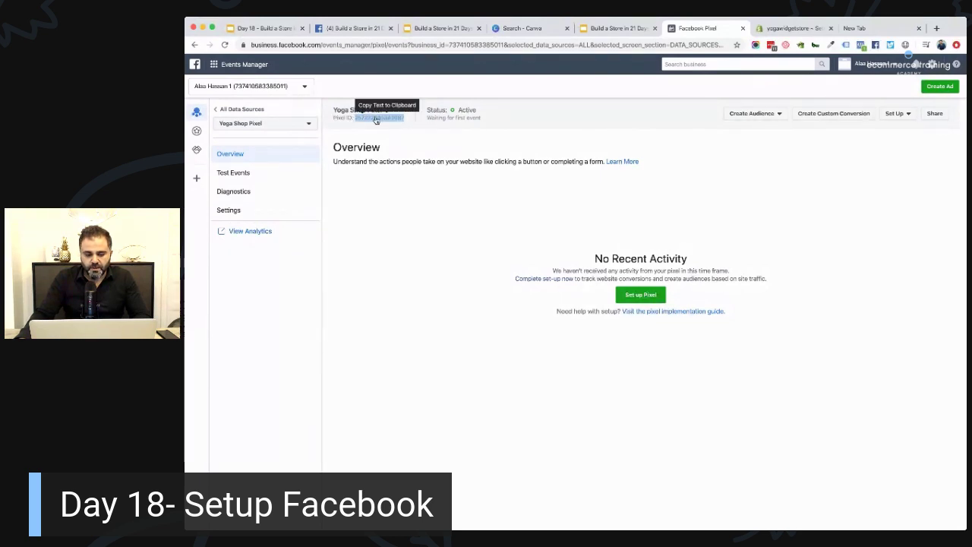
left_click(375, 120)
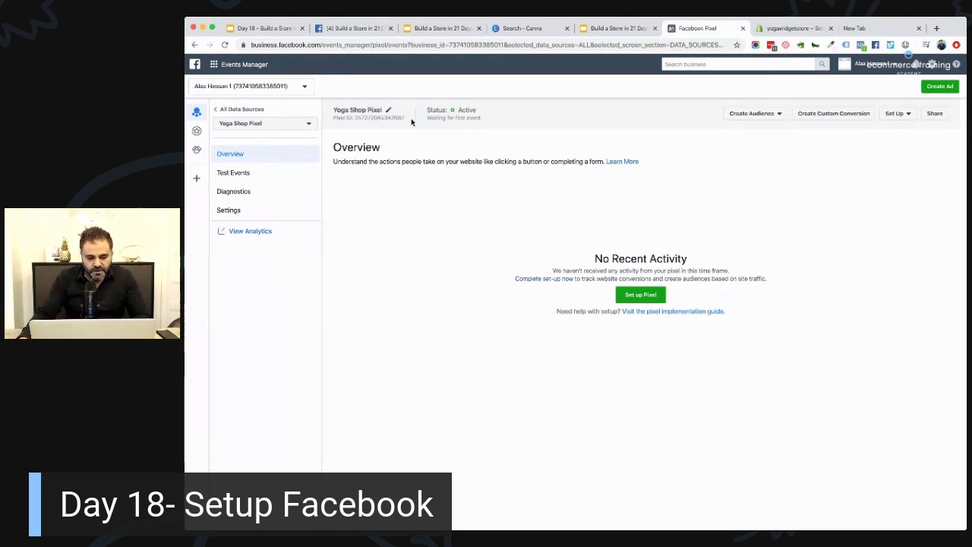
left_click_drag(402, 119, 355, 123)
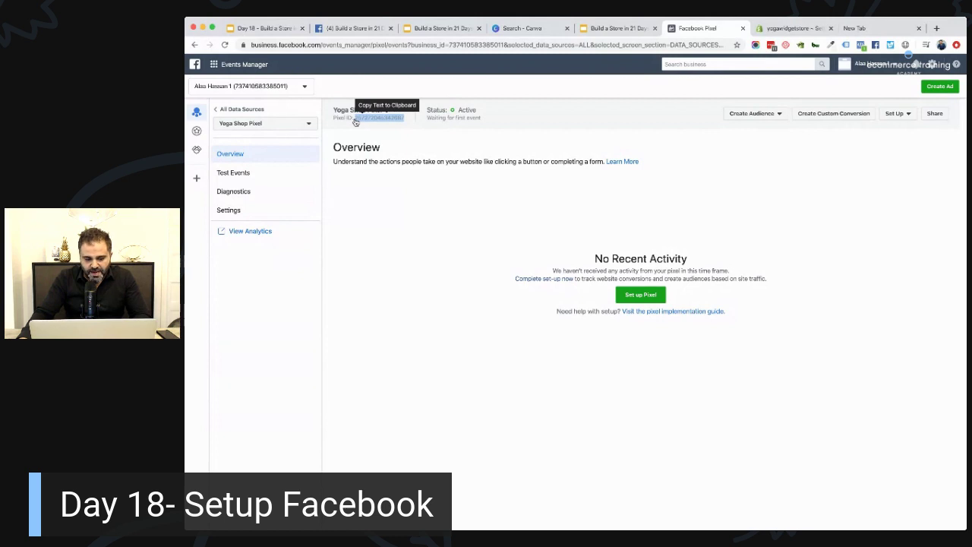
left_click(401, 192)
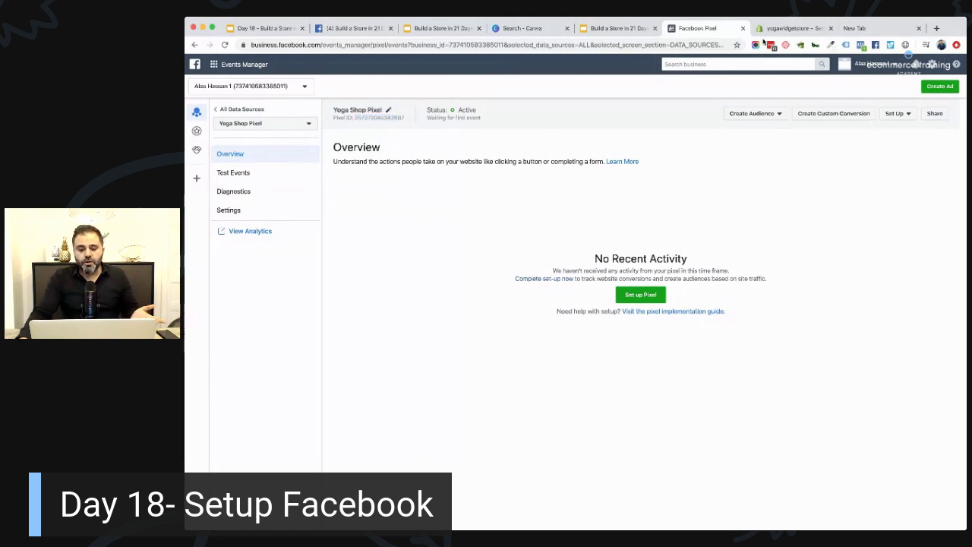
Step: Switch to the Shopify admin and open the online store preferences at the Facebook Pixel ID field
left_click(763, 30)
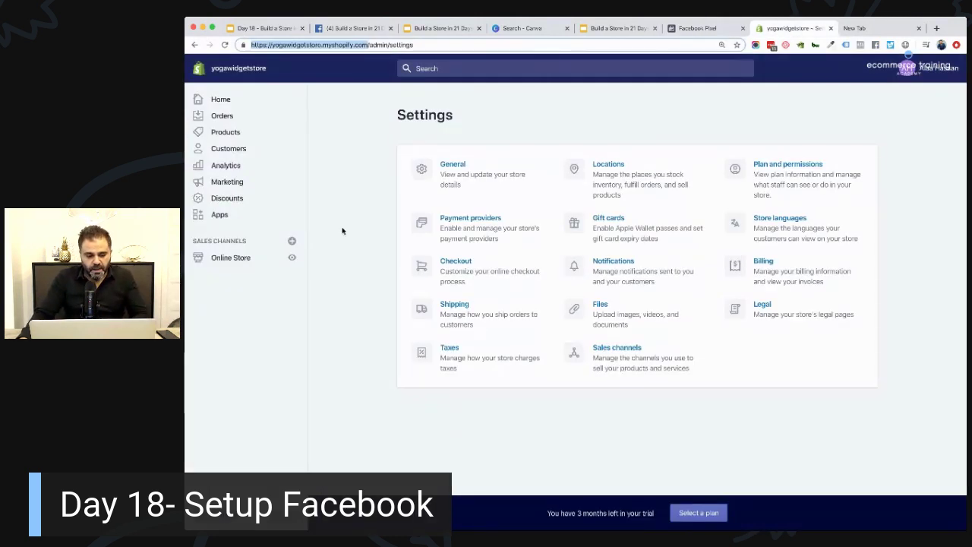
left_click(216, 103)
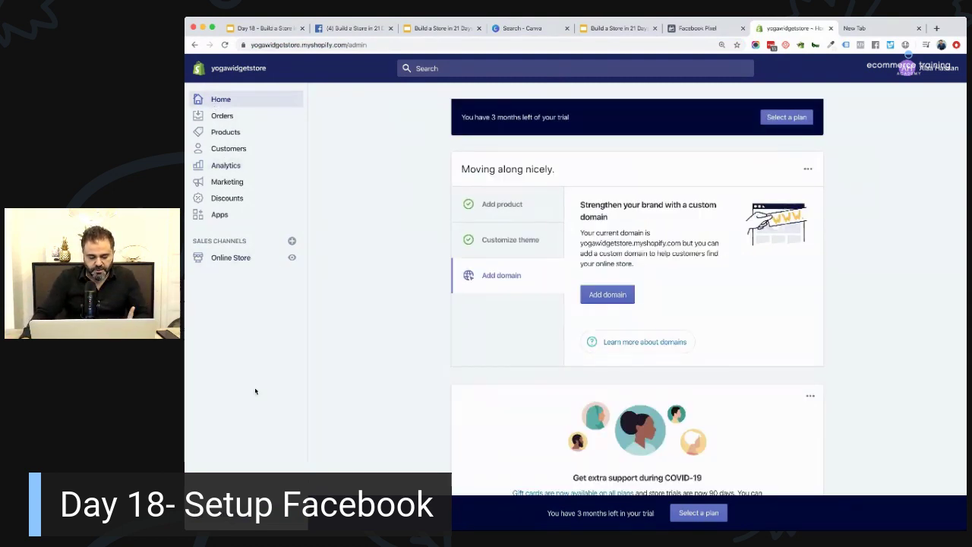
left_click(229, 258)
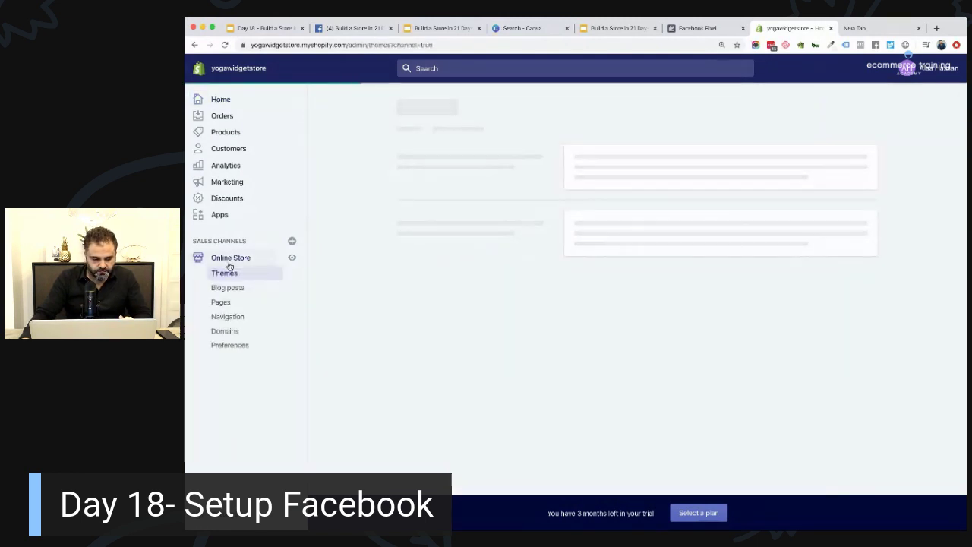
left_click(230, 345)
scroll(395, 325, "down", 5)
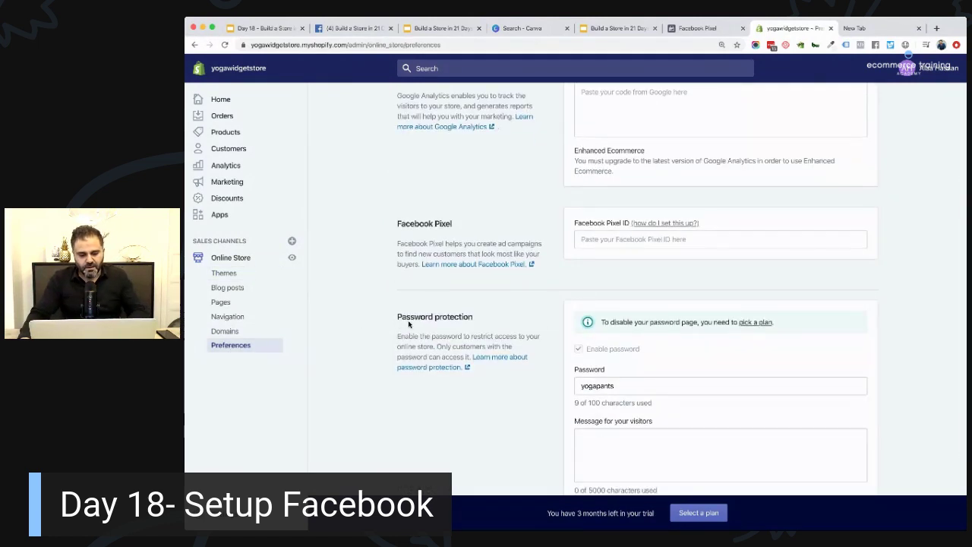
Step: Paste the copied pixel ID into the Facebook Pixel ID field, compare it with the one in Events Manager, and save the preferences
scroll(668, 234, "up", 5)
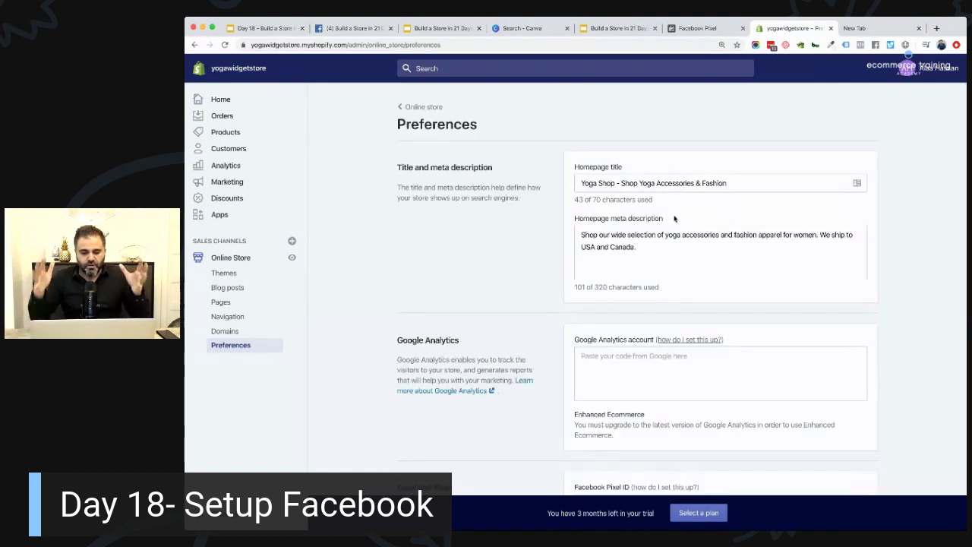
scroll(580, 244, "down", 1)
scroll(580, 245, "down", 4)
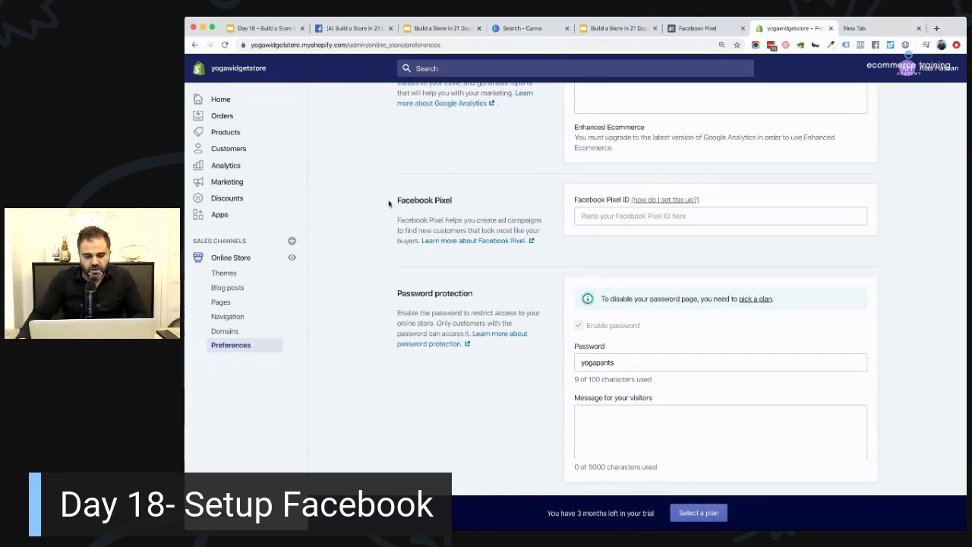
left_click(610, 216)
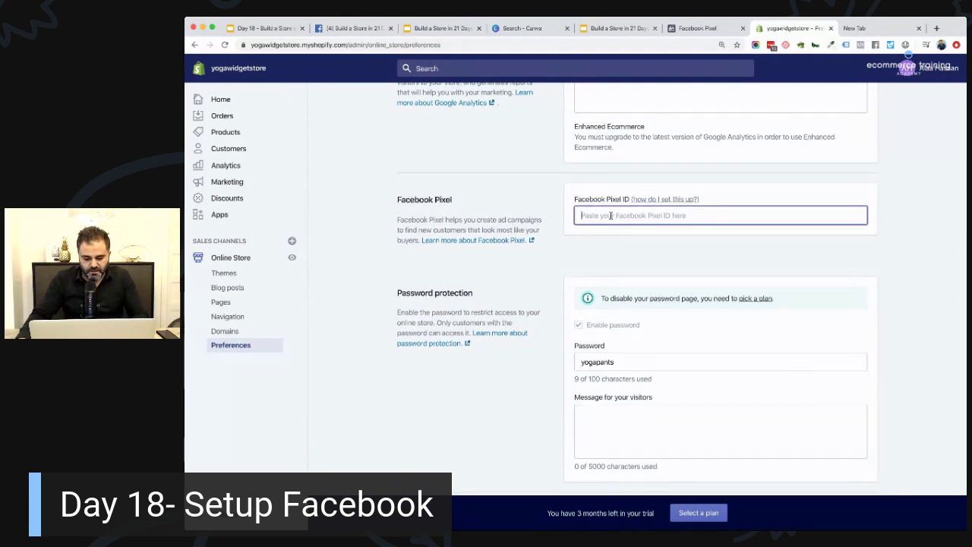
key("super+v")
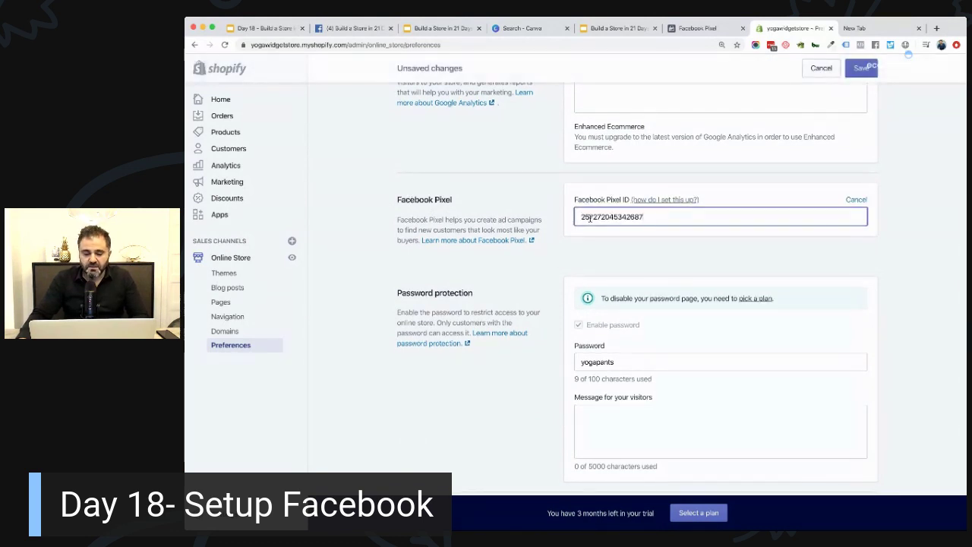
key("ctrl+shift+Tab")
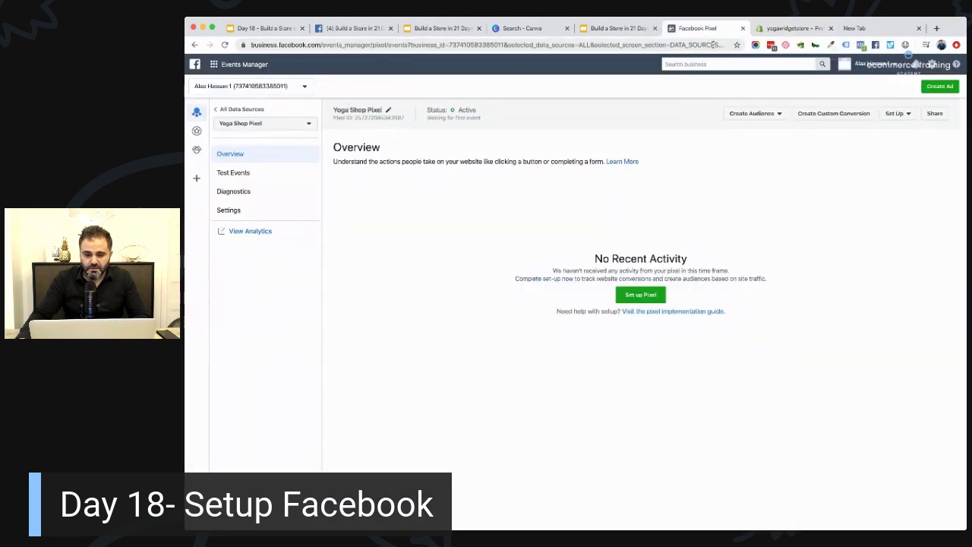
key("ctrl+Tab")
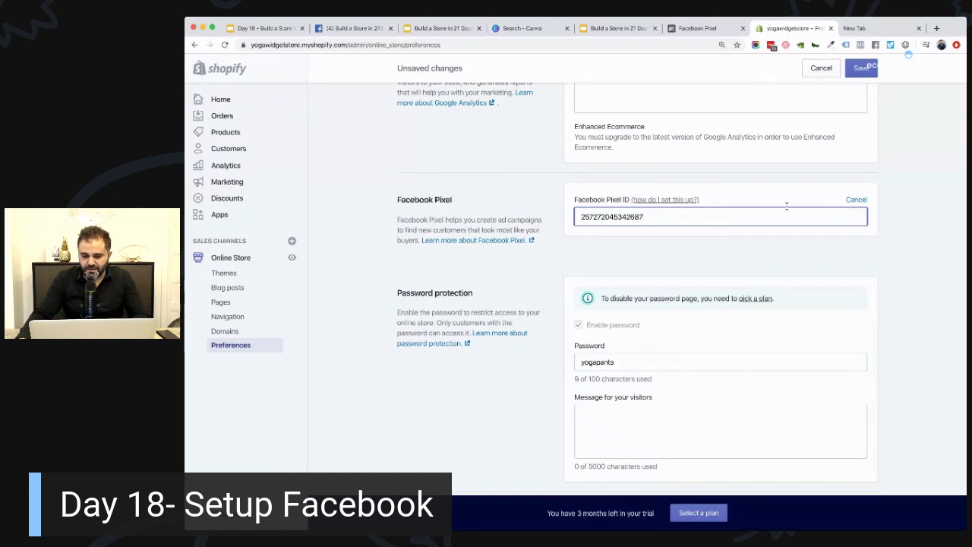
left_click(860, 68)
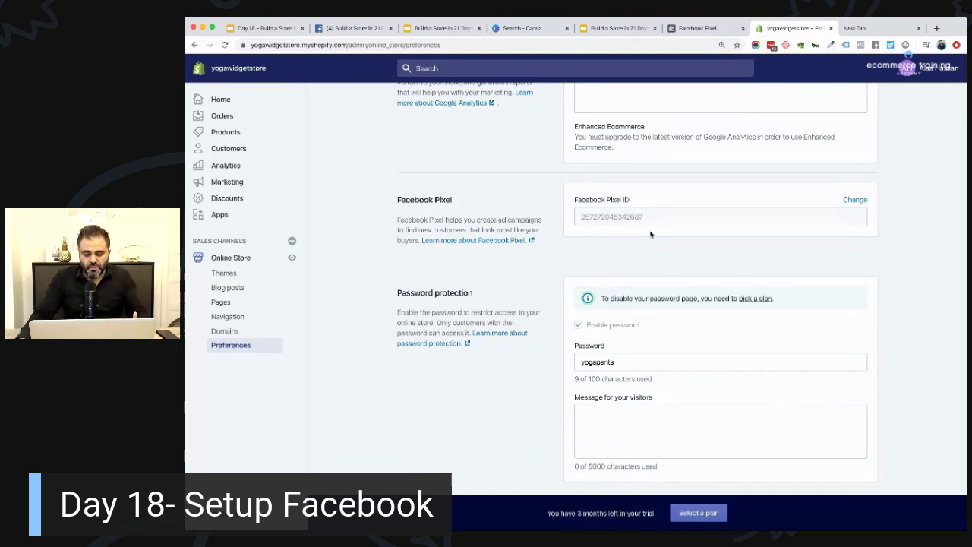
Step: Copy the store's base address from the Shopify admin home and open the storefront yogawidgetstore.myshopify.com in the empty browser tab
left_click(696, 28)
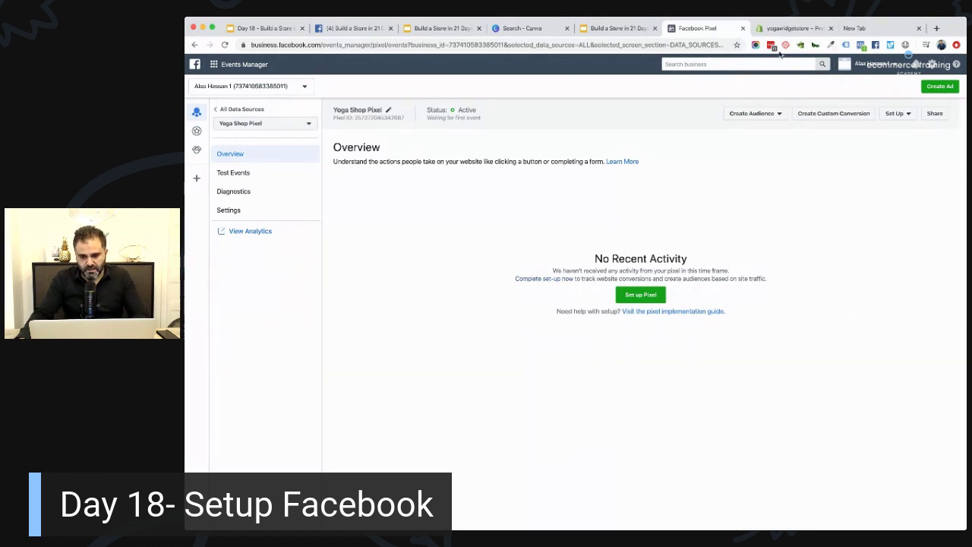
left_click(790, 28)
left_click(227, 100)
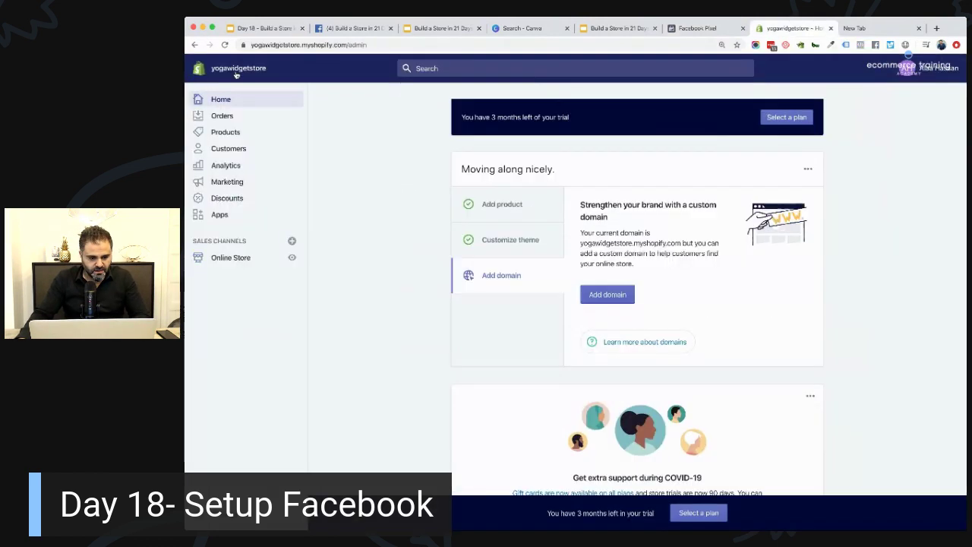
left_click(350, 45)
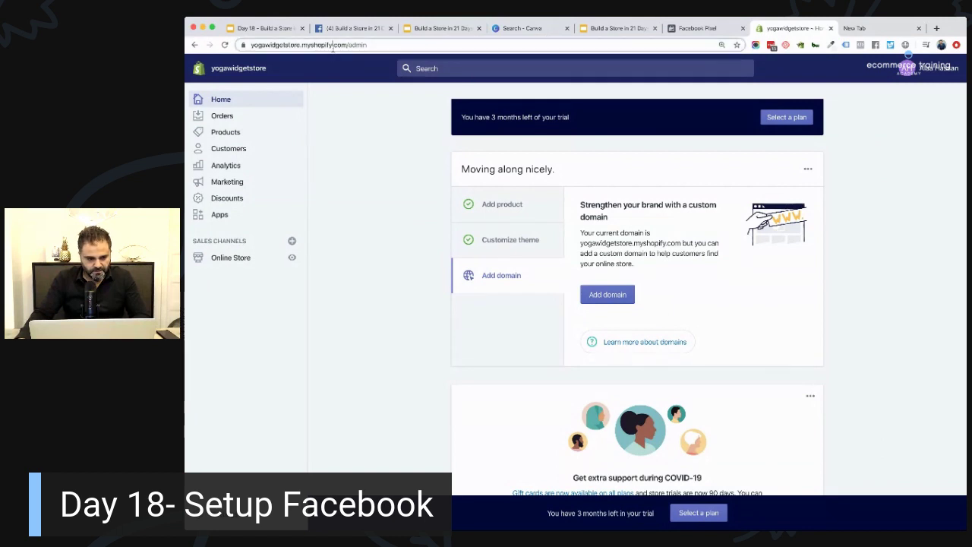
left_click_drag(366, 45, 226, 46)
key("ctrl+c")
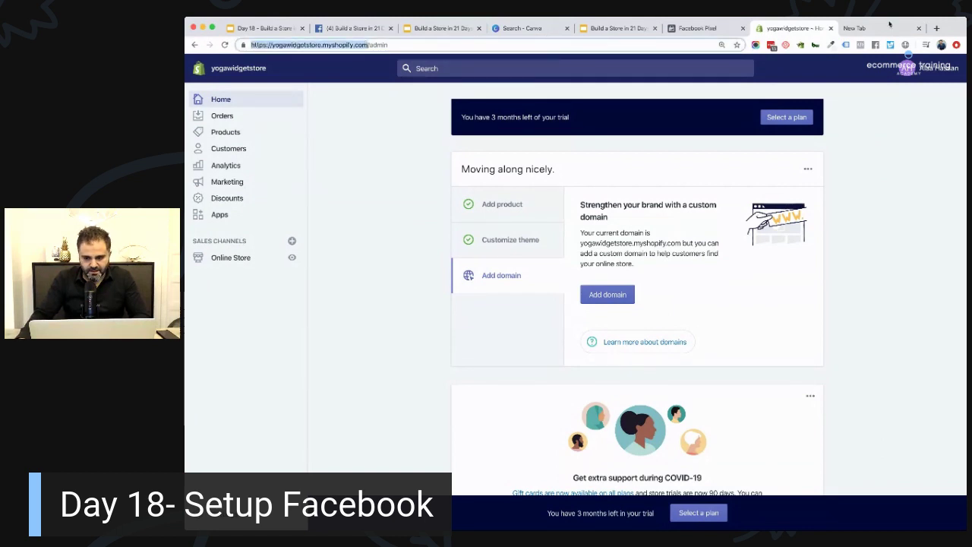
left_click(889, 26)
key("ctrl+v")
key("Return")
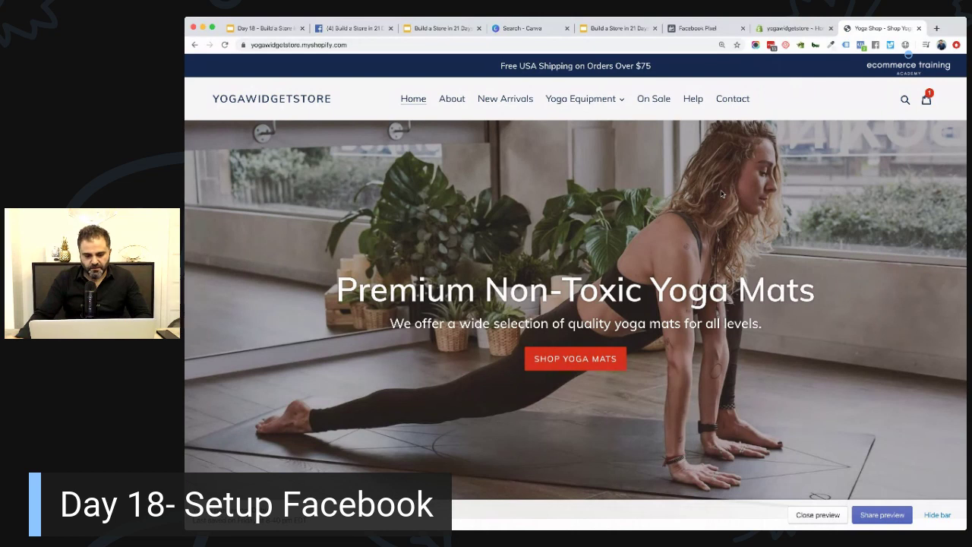
Step: From the yoga mats collection, add Yoga Mat #1 in size Small and color Blue to the cart and dismiss the cart notice
scroll(721, 195, "down", 1)
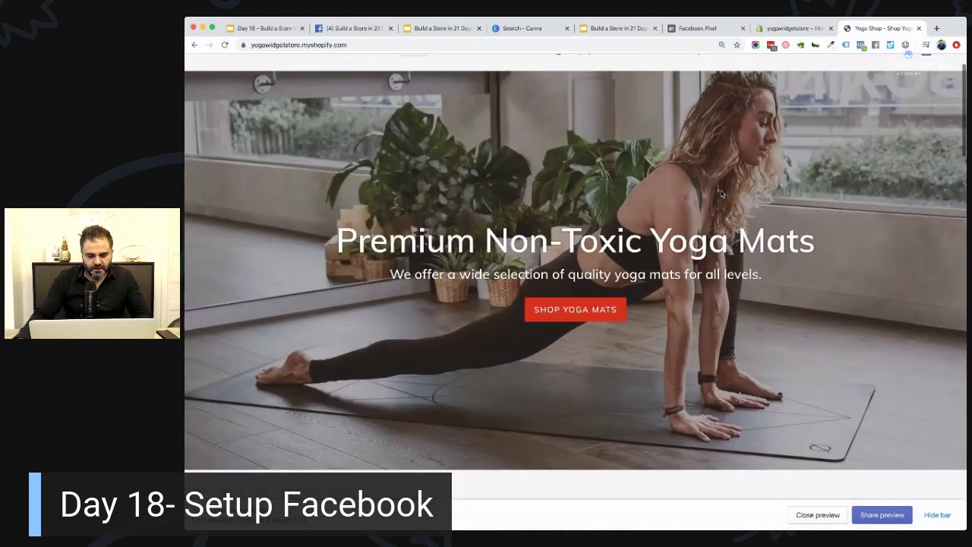
left_click(563, 310)
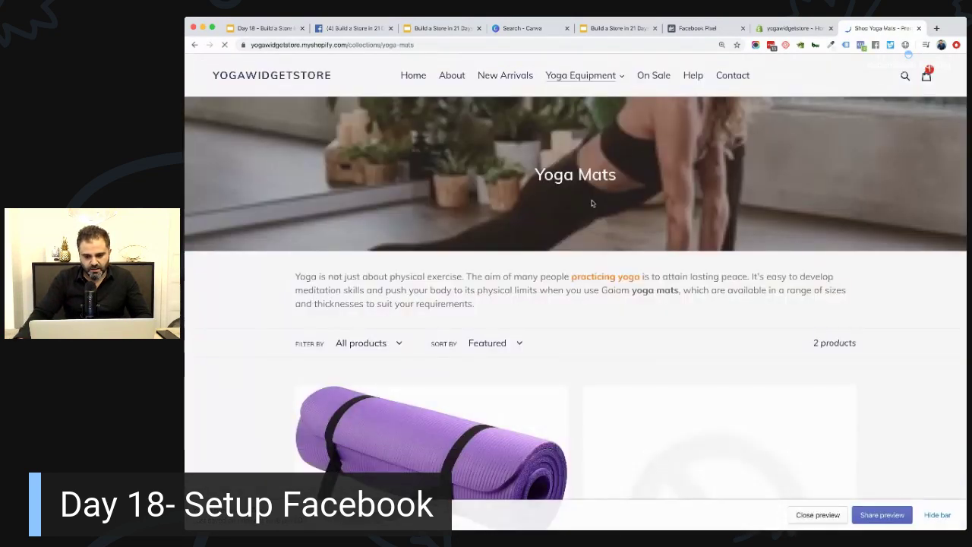
scroll(449, 223, "down", 1)
scroll(449, 223, "down", 3)
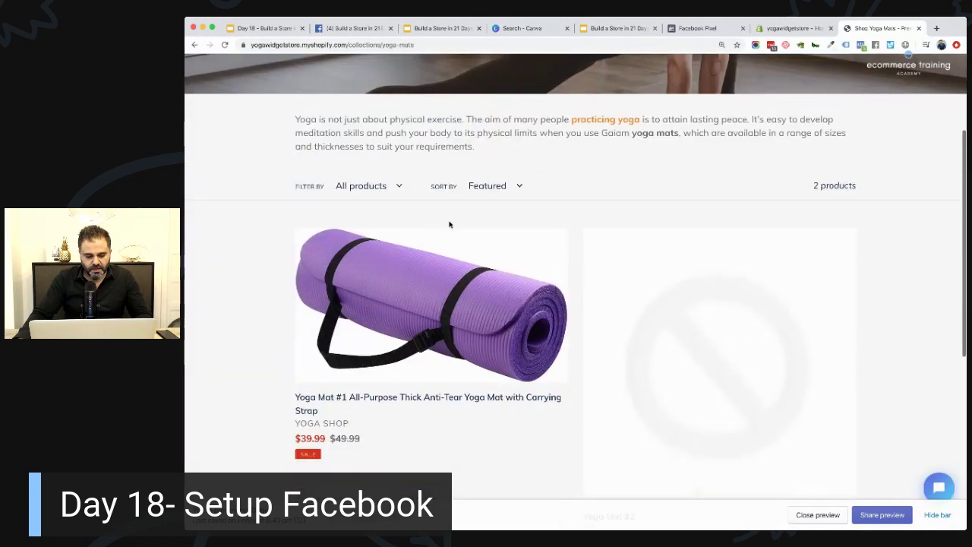
left_click(425, 262)
left_click(771, 293)
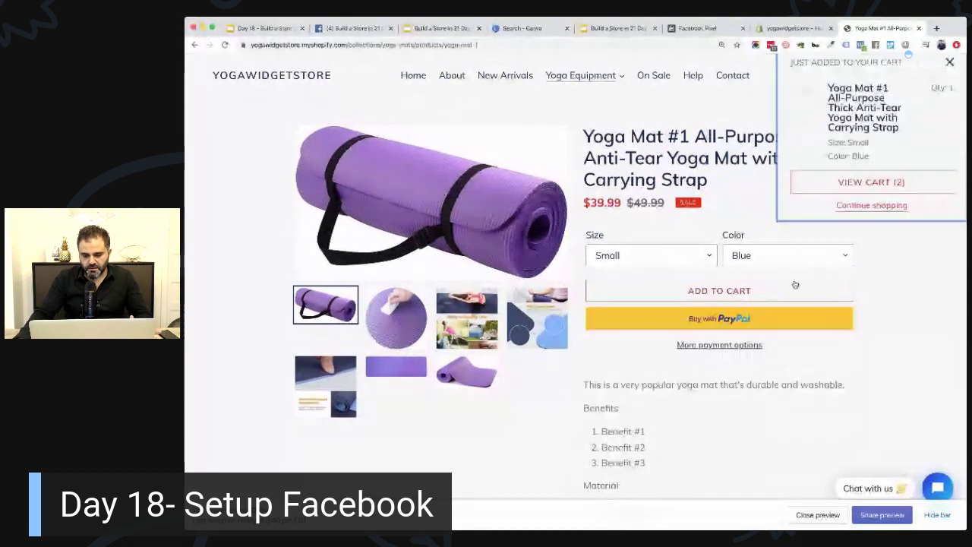
left_click(949, 65)
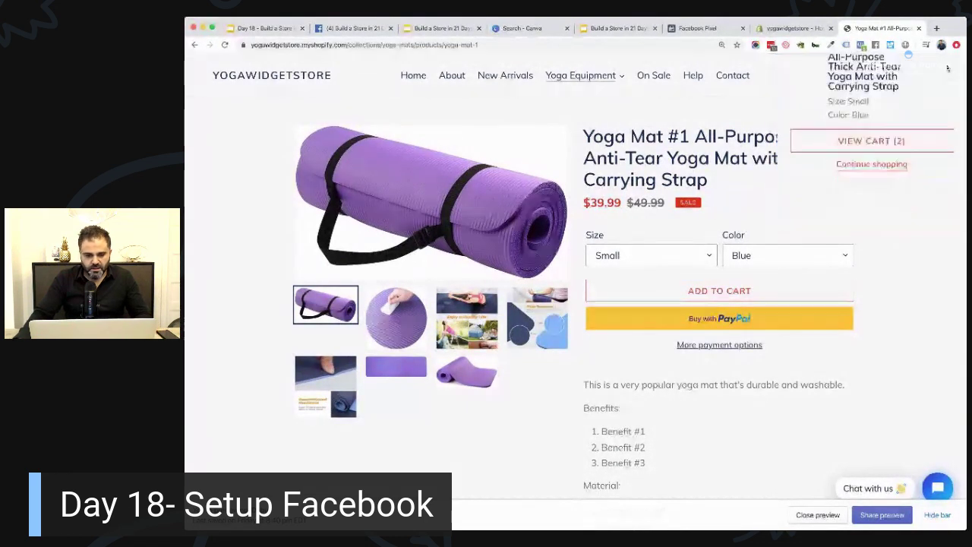
Step: Switch to Facebook Events Manager, refresh the Yoga Shop Pixel overview, and examine its status and received events
left_click(697, 28)
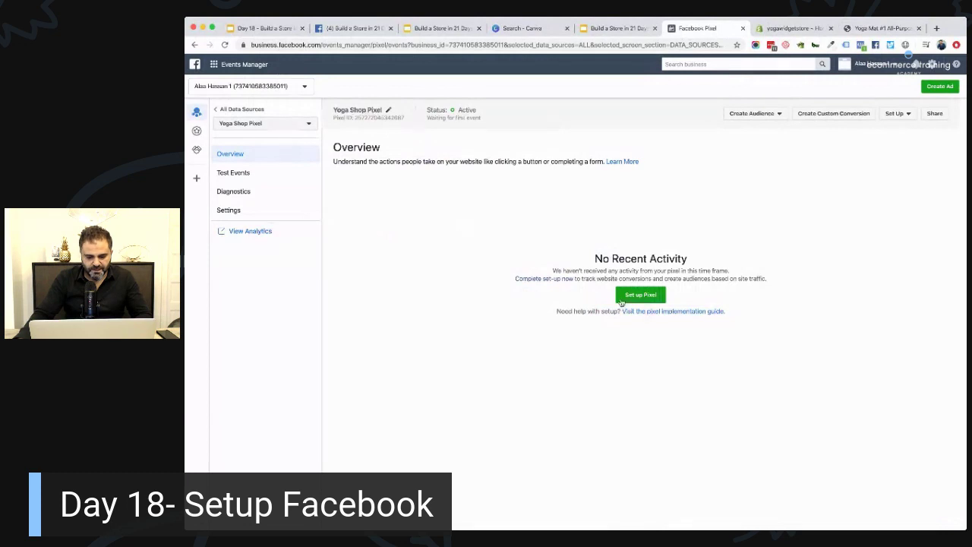
left_click(225, 45)
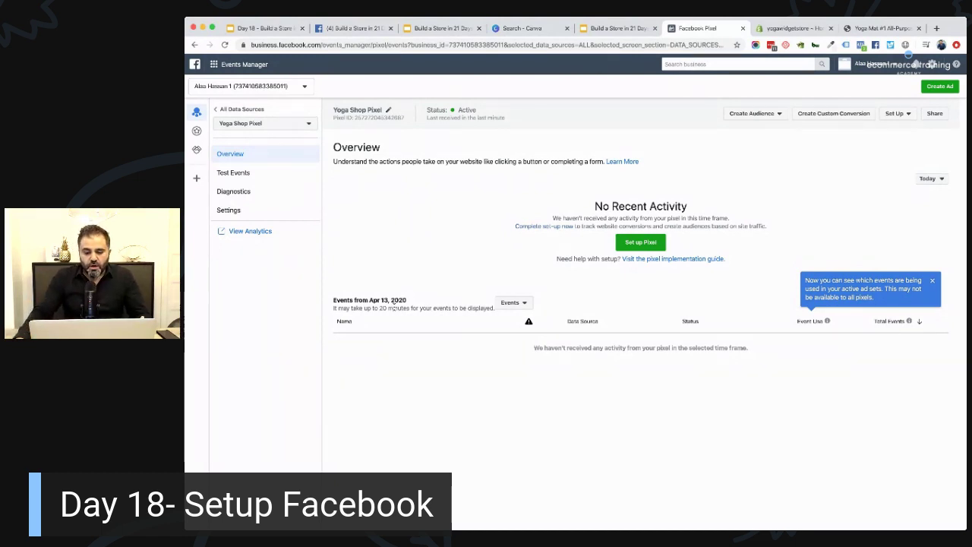
left_click_drag(427, 118, 513, 118)
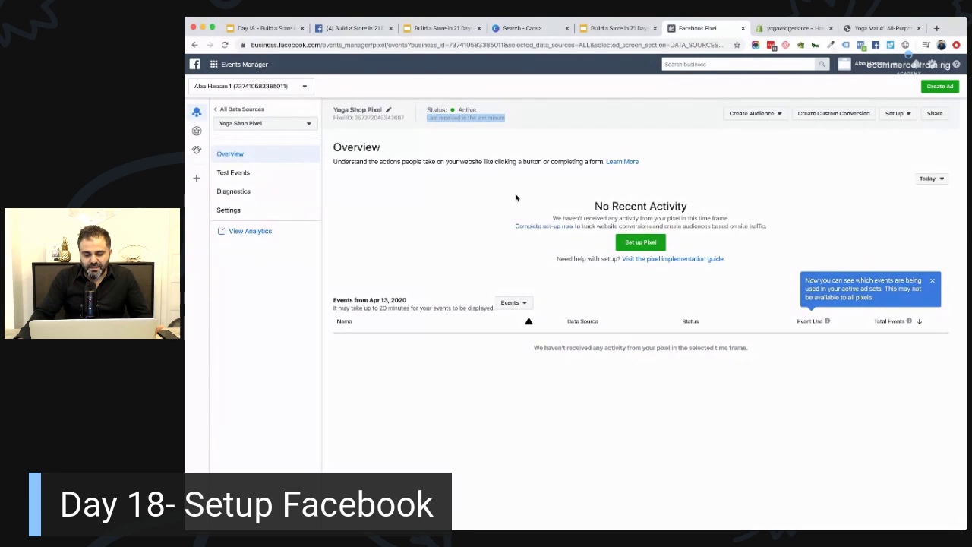
left_click(455, 111)
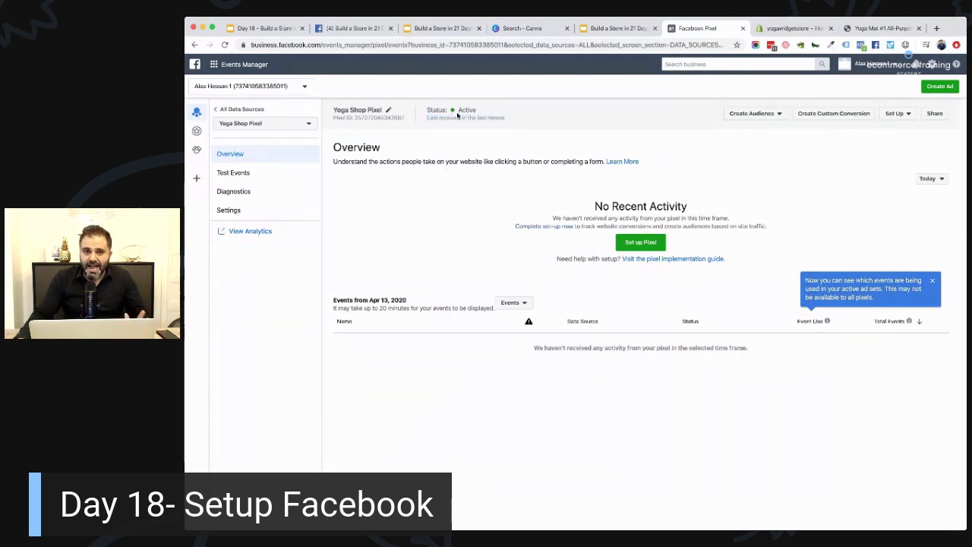
left_click(224, 45)
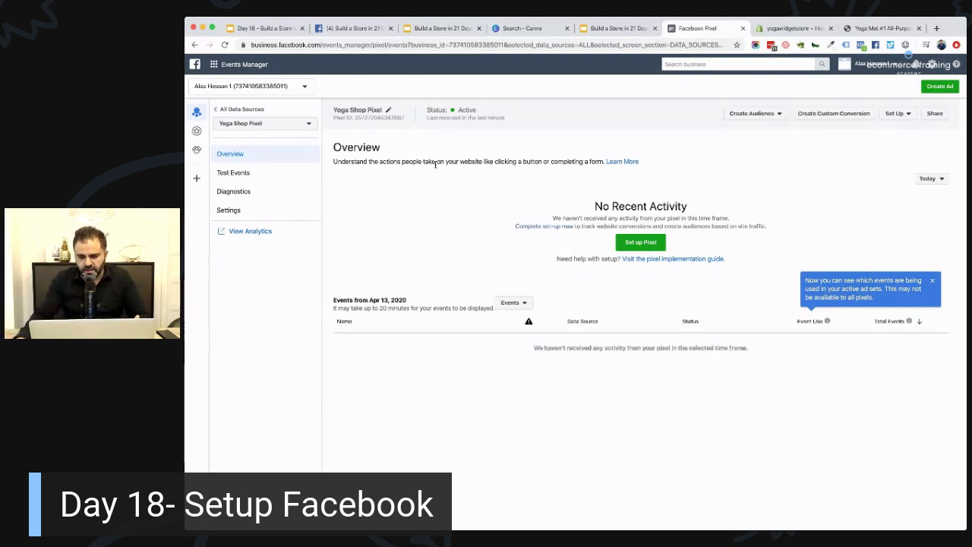
scroll(419, 206, "down", 1)
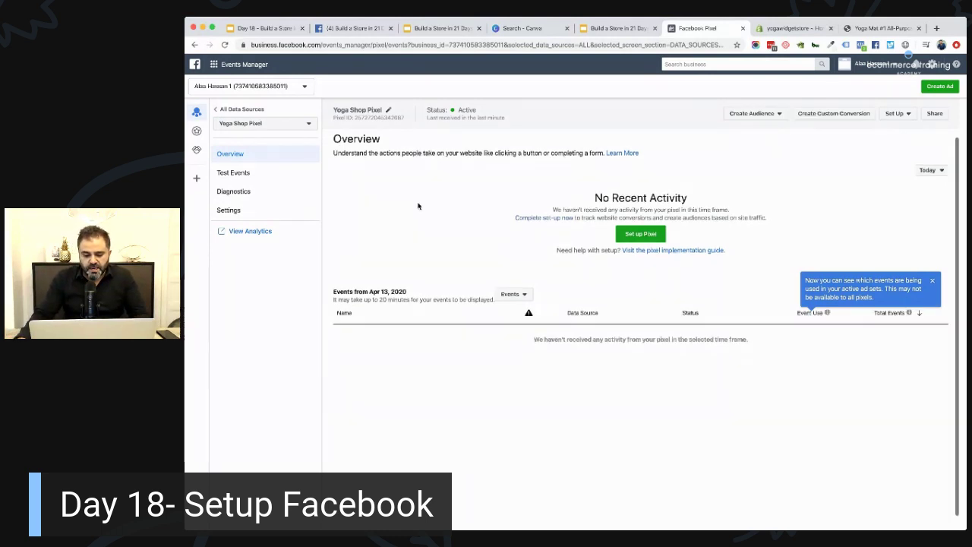
left_click(522, 286)
scroll(540, 331, "down", 1)
left_click(490, 221)
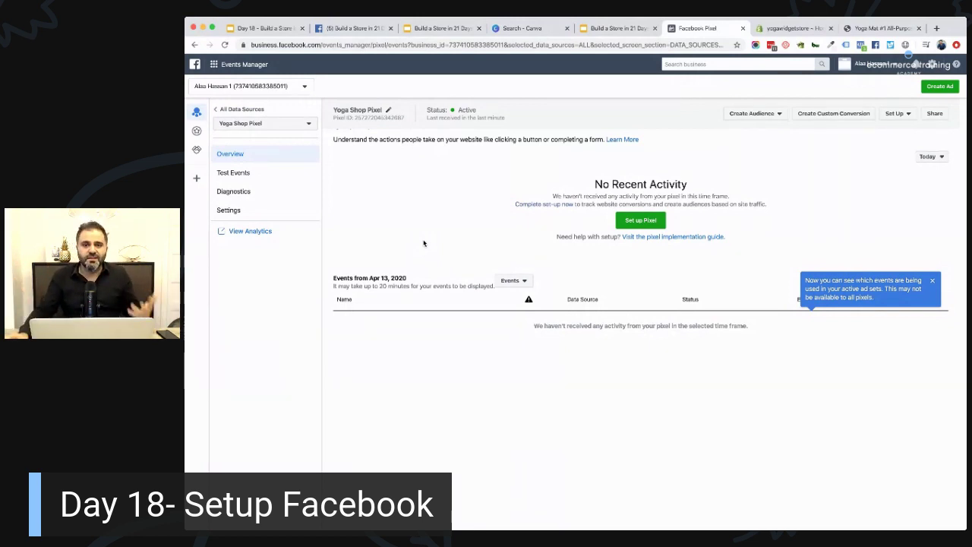
Step: Return to the Yoga Shop Pixel overview, refresh it to check for new activity, and dismiss the event use tip
left_click(349, 28)
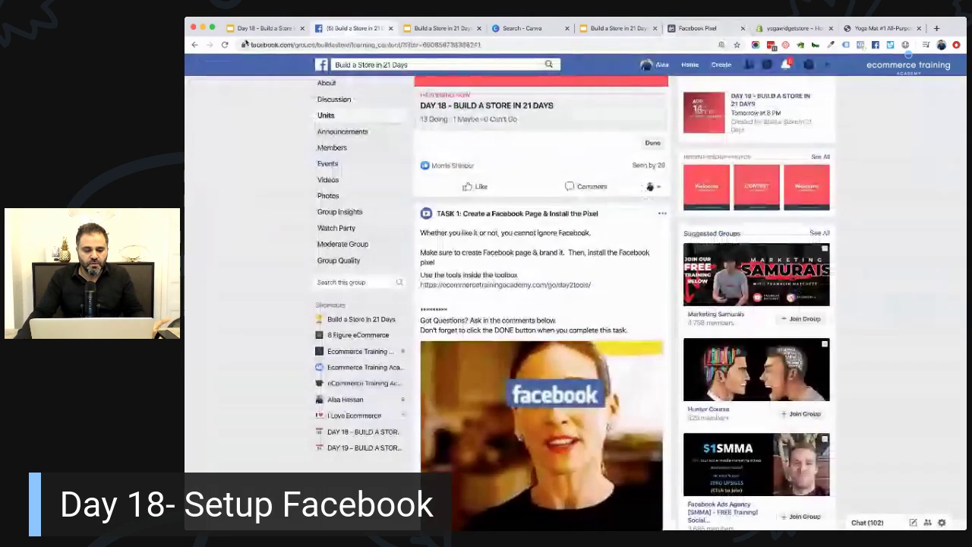
left_click(792, 29)
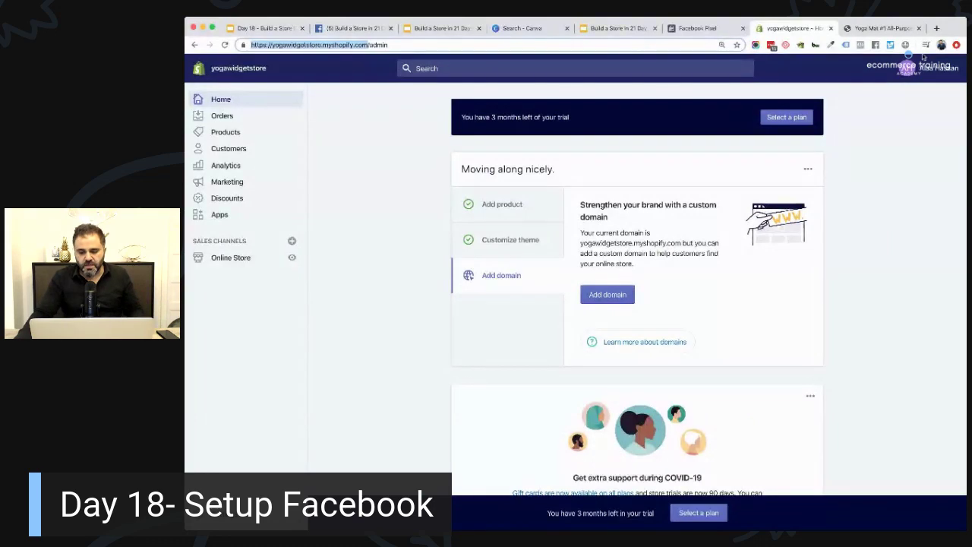
left_click(881, 28)
left_click(697, 28)
left_click(225, 45)
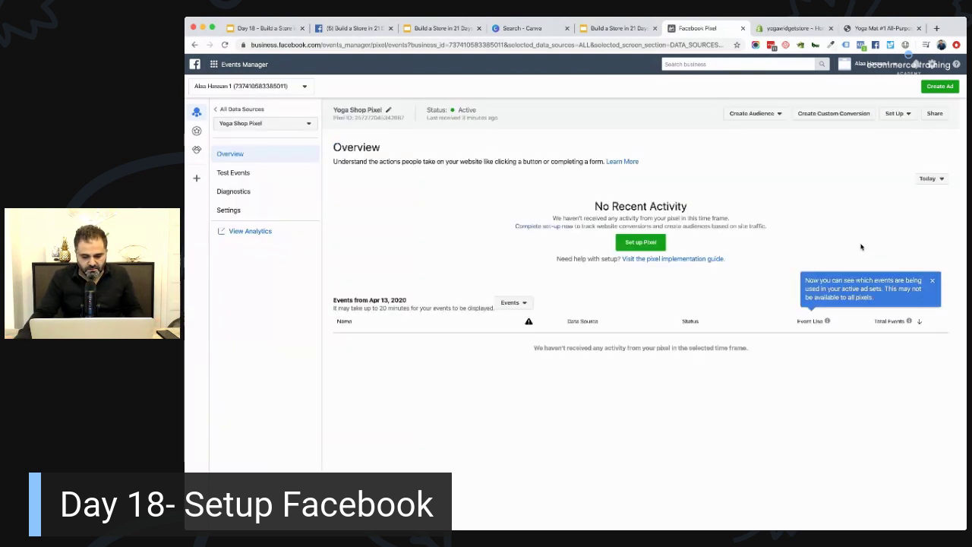
left_click(932, 280)
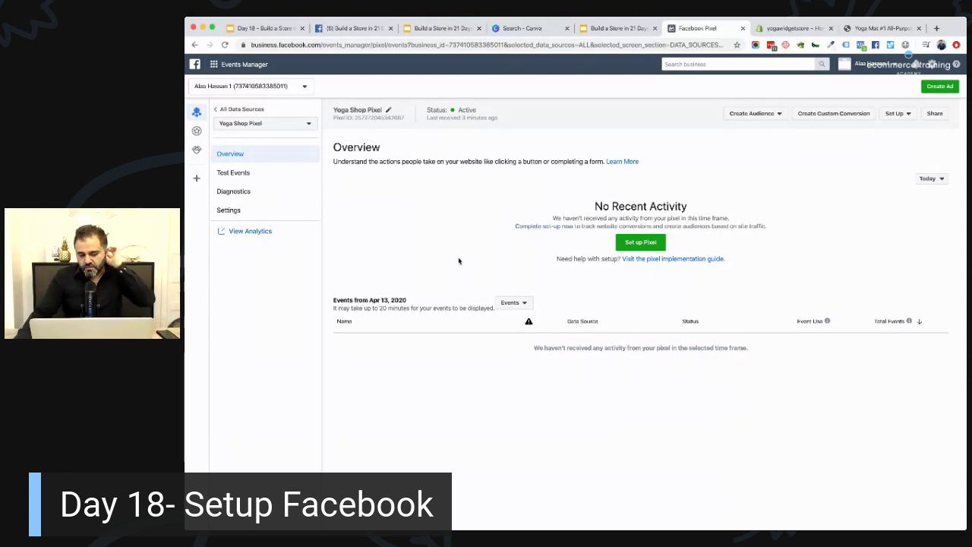
left_click(239, 174)
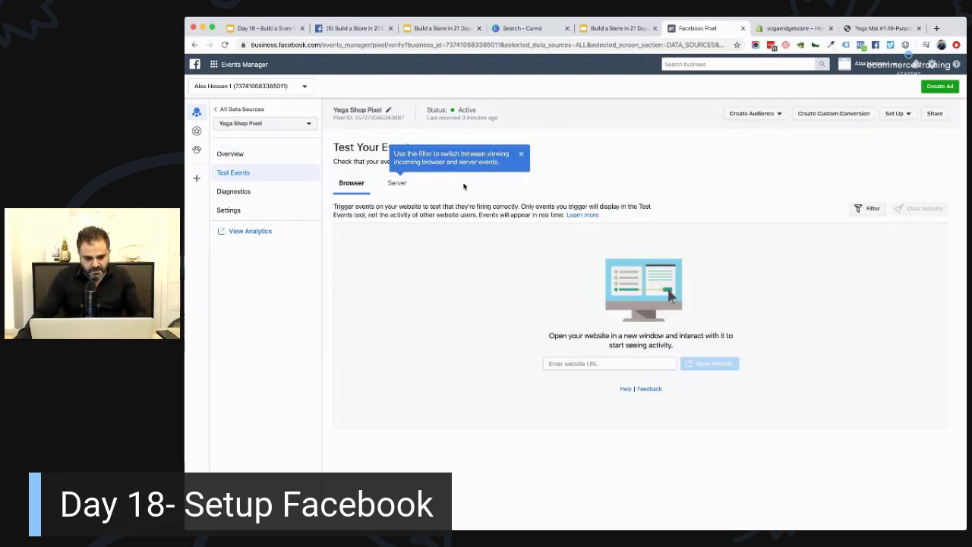
left_click(242, 157)
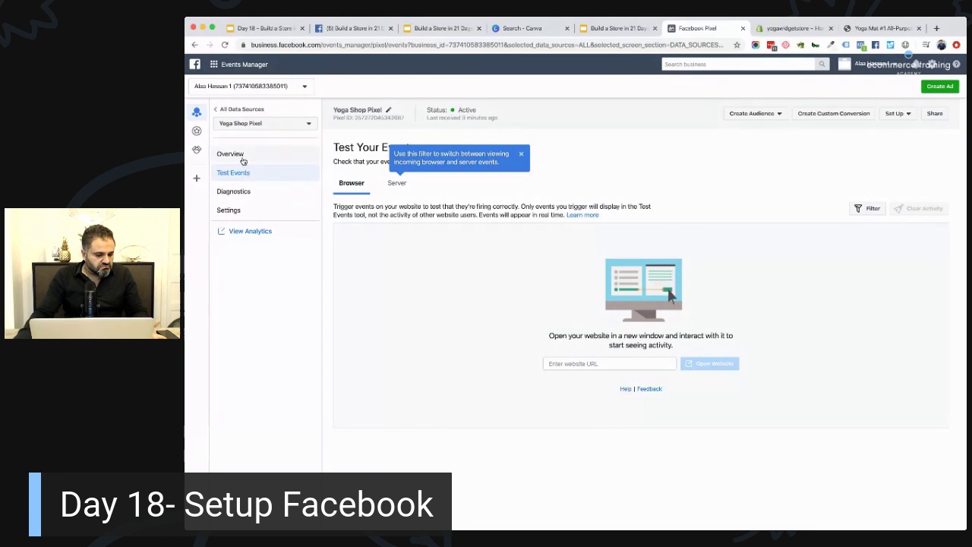
left_click(256, 176)
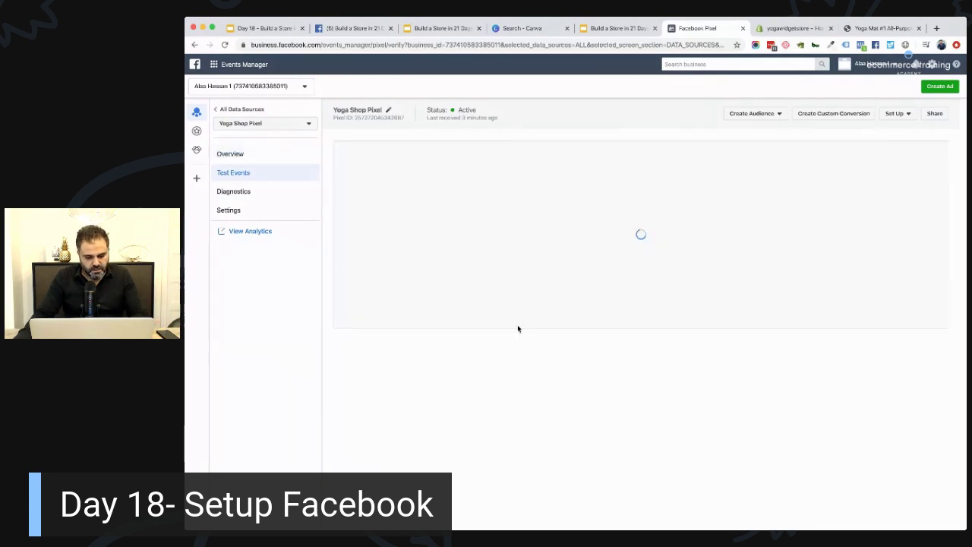
left_click(668, 363)
type("https://yogawidgetstore.myshopify.com/")
left_click(710, 365)
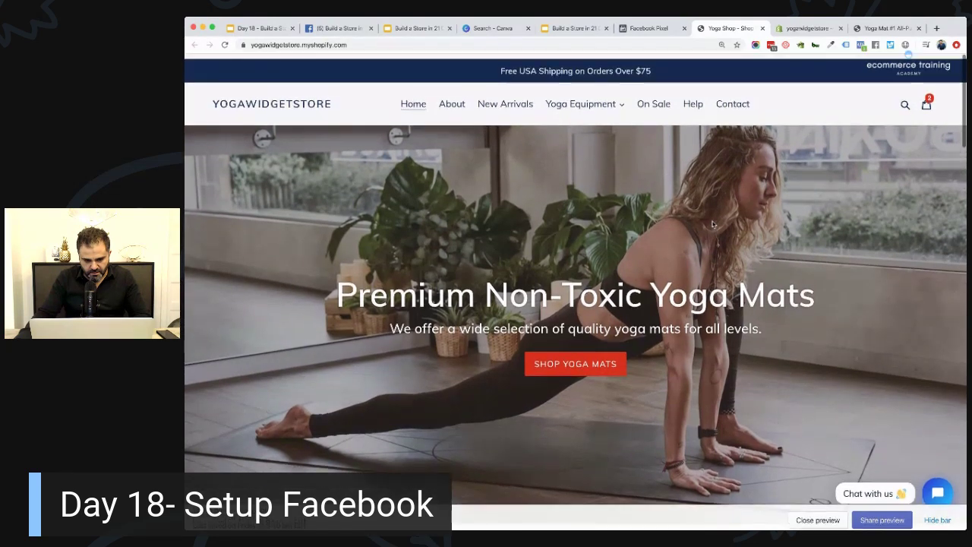
Step: Trigger page views by visiting the store's About and New Arrivals pages and opening the Yoga Mat #1 product page
left_click(451, 99)
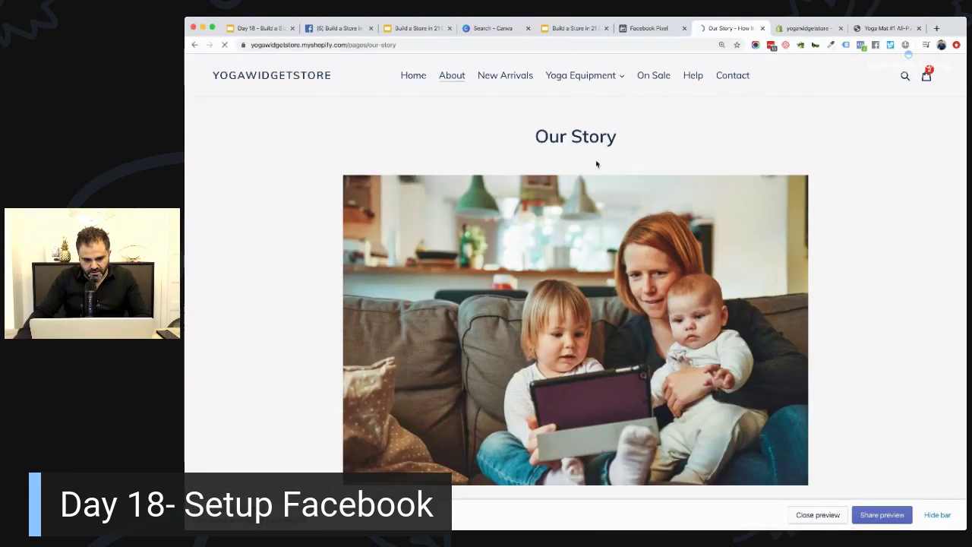
left_click(505, 75)
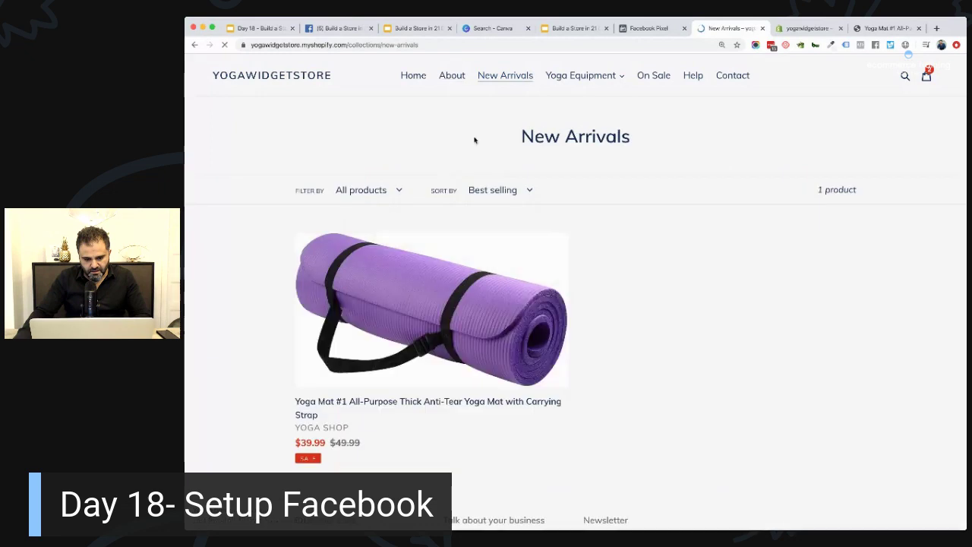
left_click(531, 281)
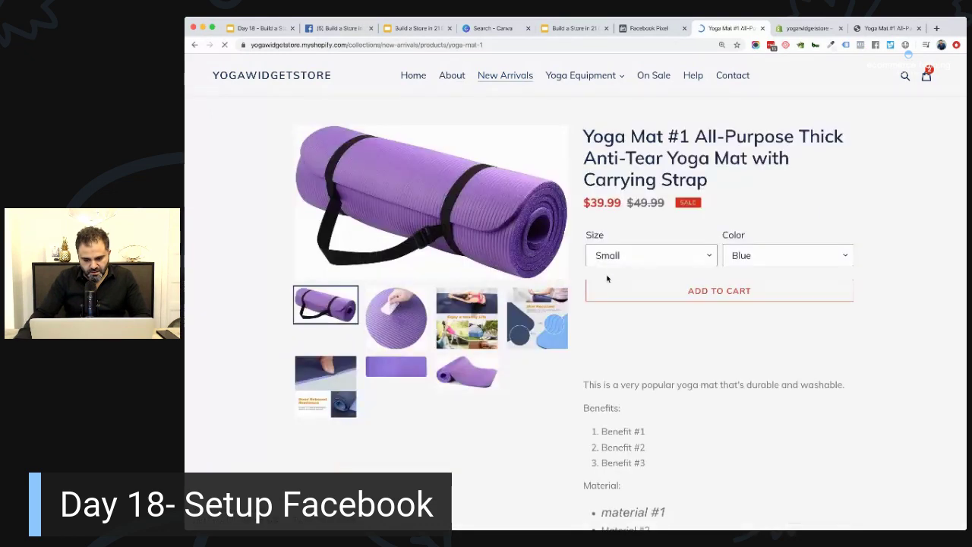
Step: Add Yoga Mat #1 in size Small and color Blue to the cart, dismiss the cart notice, and close the store preview
left_click(680, 289)
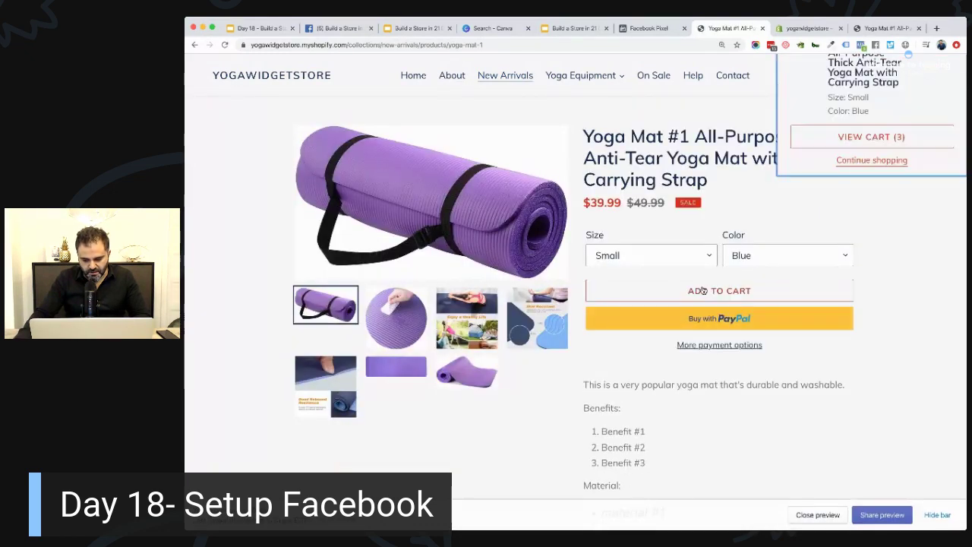
left_click(949, 68)
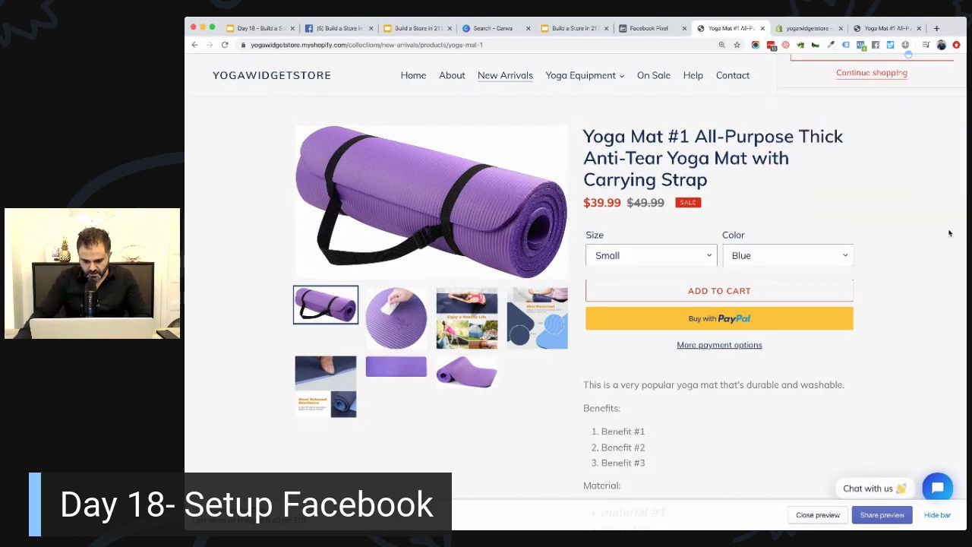
left_click(807, 517)
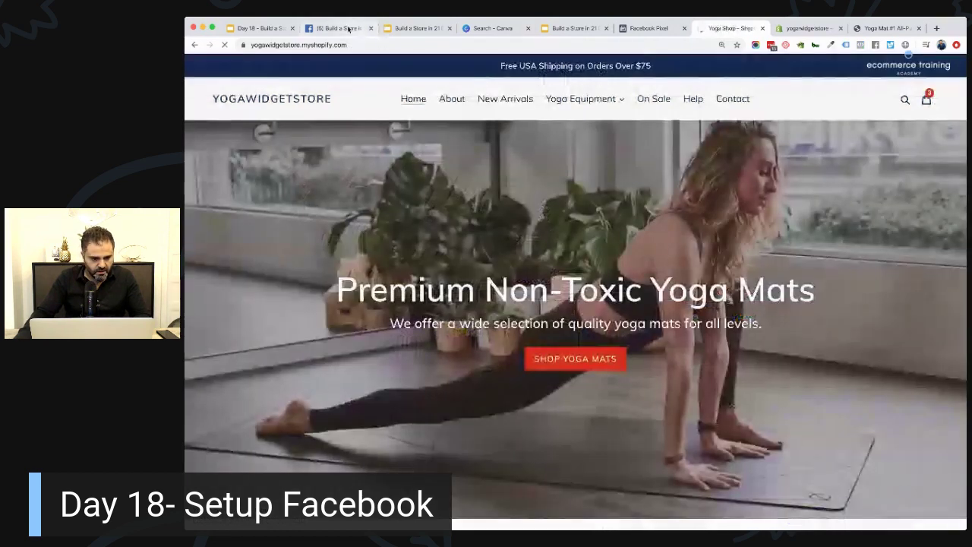
Step: Switch to Facebook Events Manager and examine the details of the latest PageView and Add to Cart test events, including the cart parameters
left_click(348, 29)
left_click(644, 29)
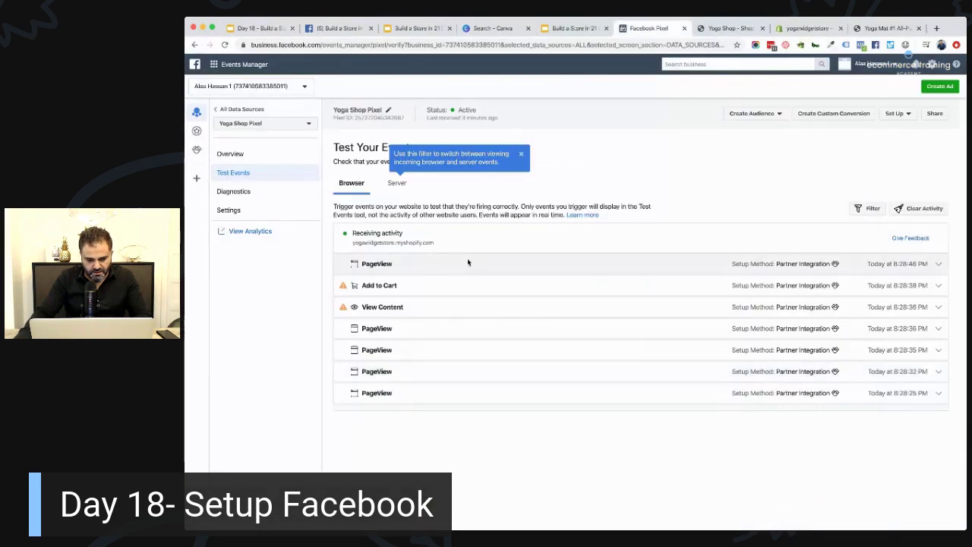
left_click(387, 264)
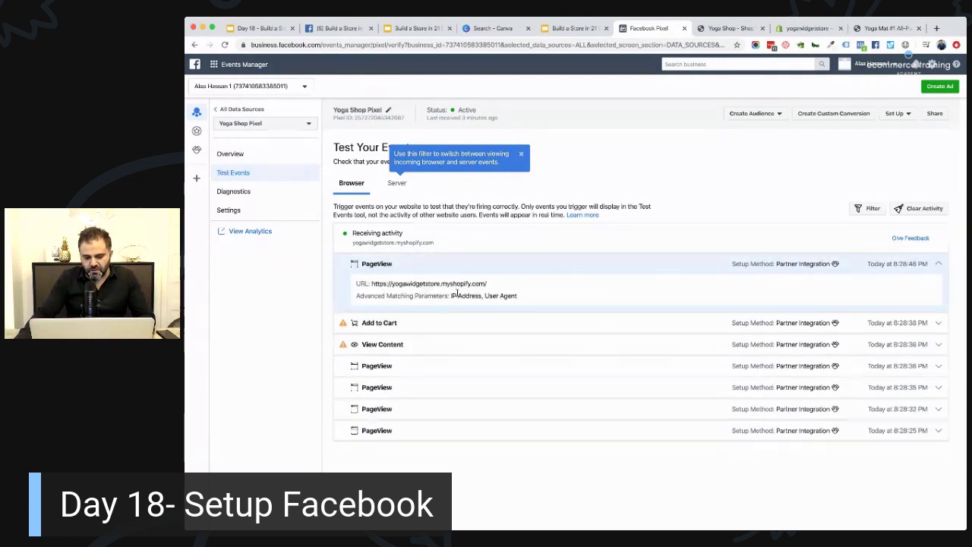
left_click(414, 328)
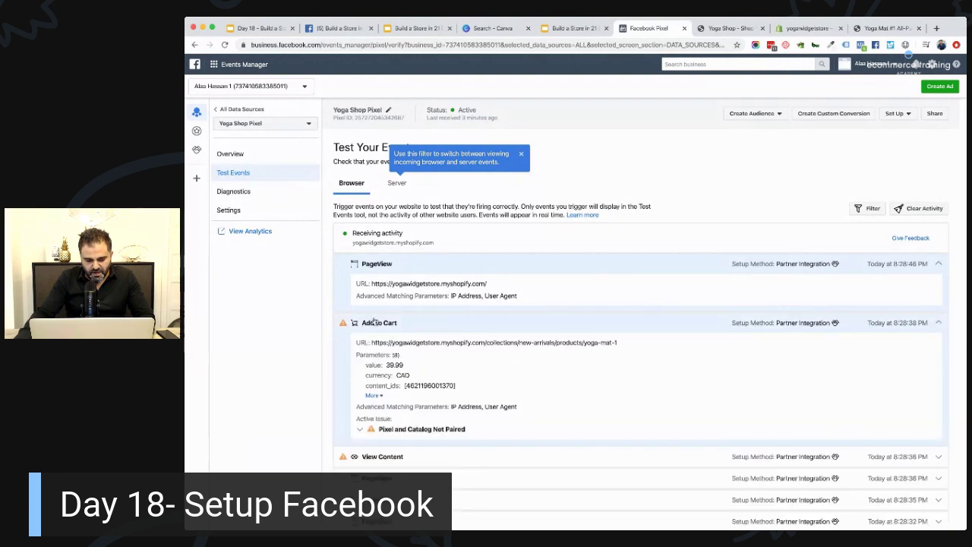
scroll(419, 364, "down", 1)
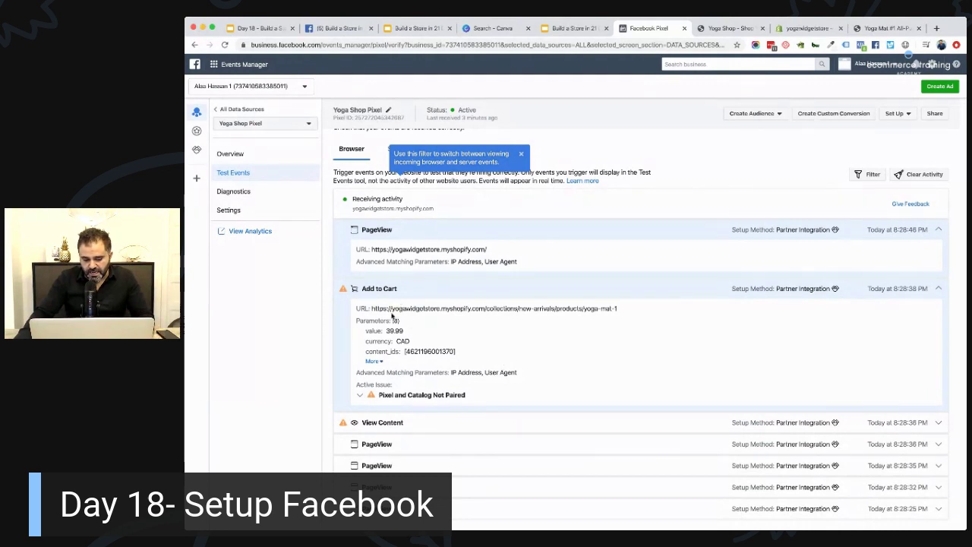
left_click_drag(459, 353, 374, 331)
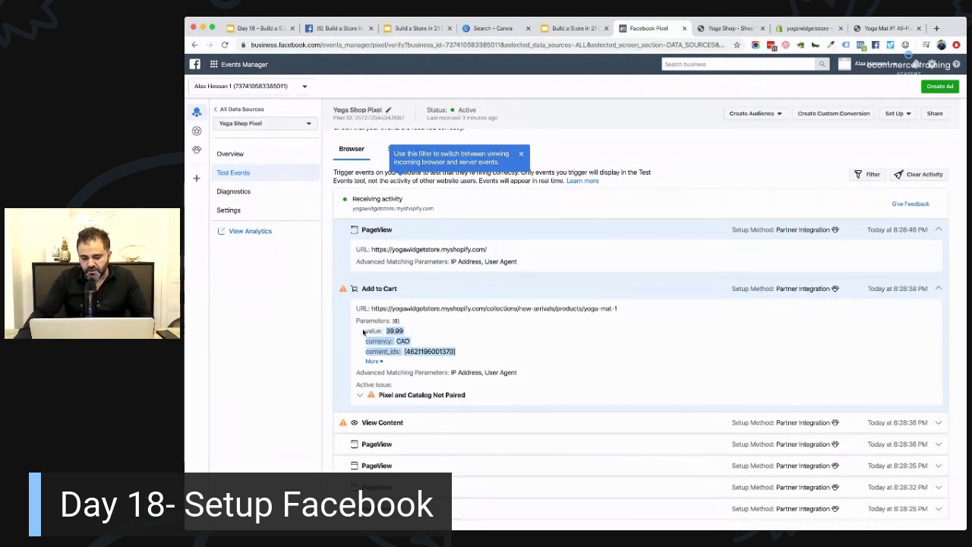
left_click(489, 323)
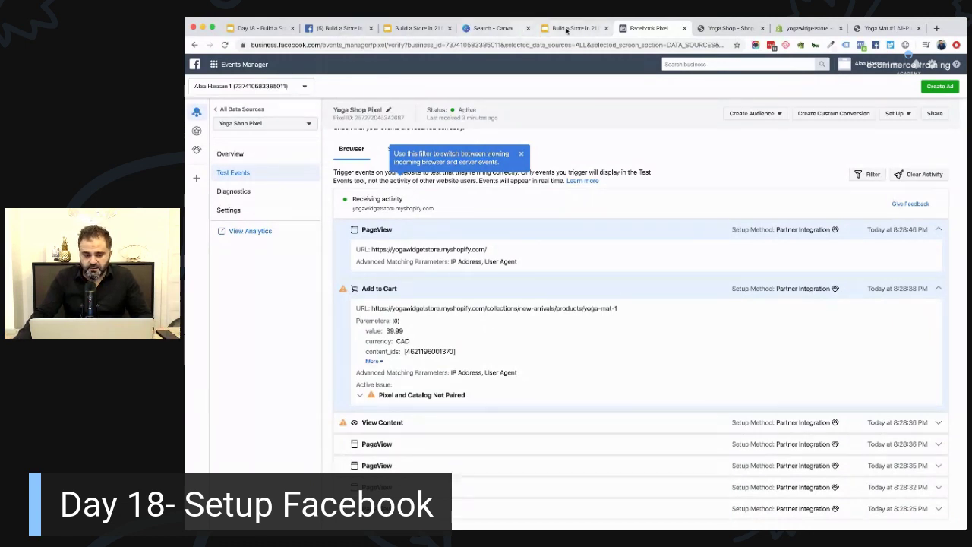
Step: Switch to the Day 18 Google Slides presentation and insert "Page" after "Facebook" in the Task 1 slide's text
left_click(570, 29)
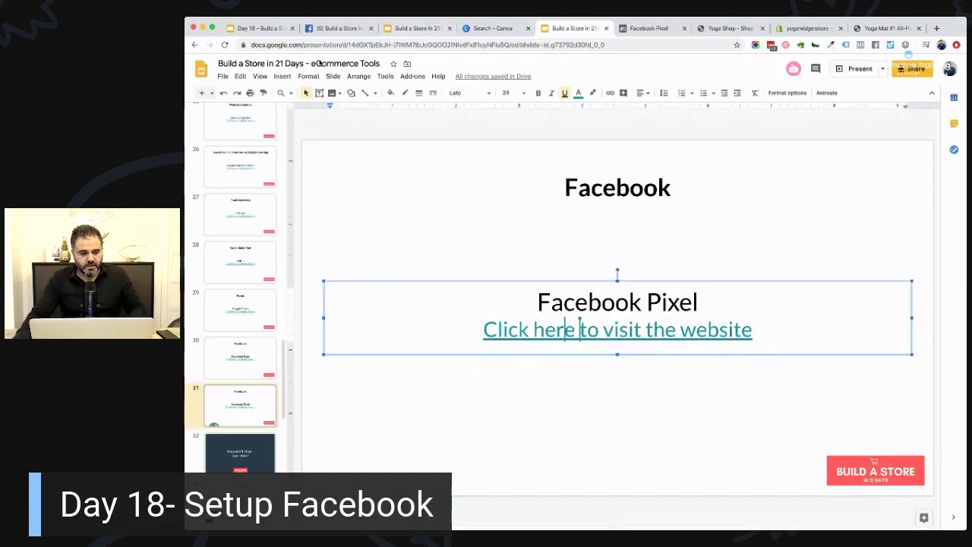
left_click(259, 28)
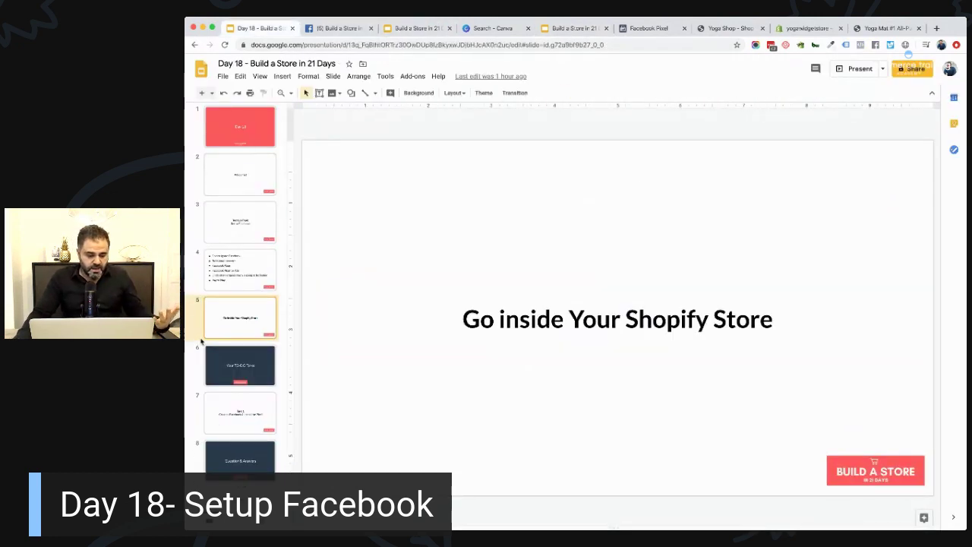
left_click(234, 357)
key("Down")
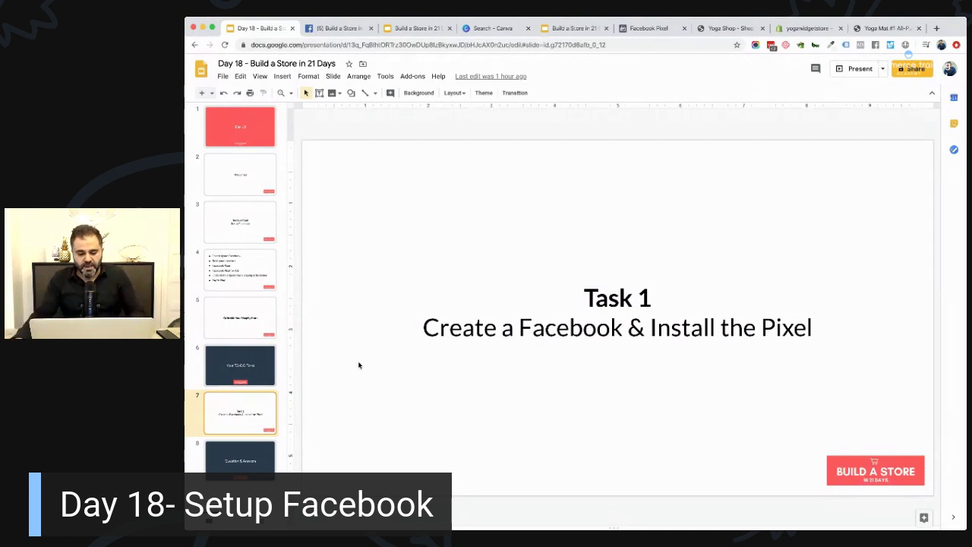
left_click(622, 328)
type("Page")
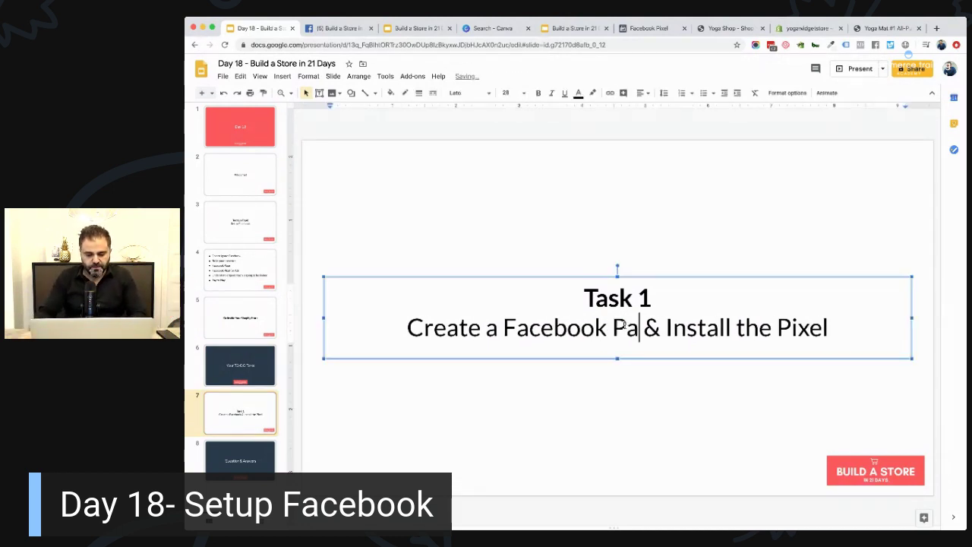
left_click(589, 214)
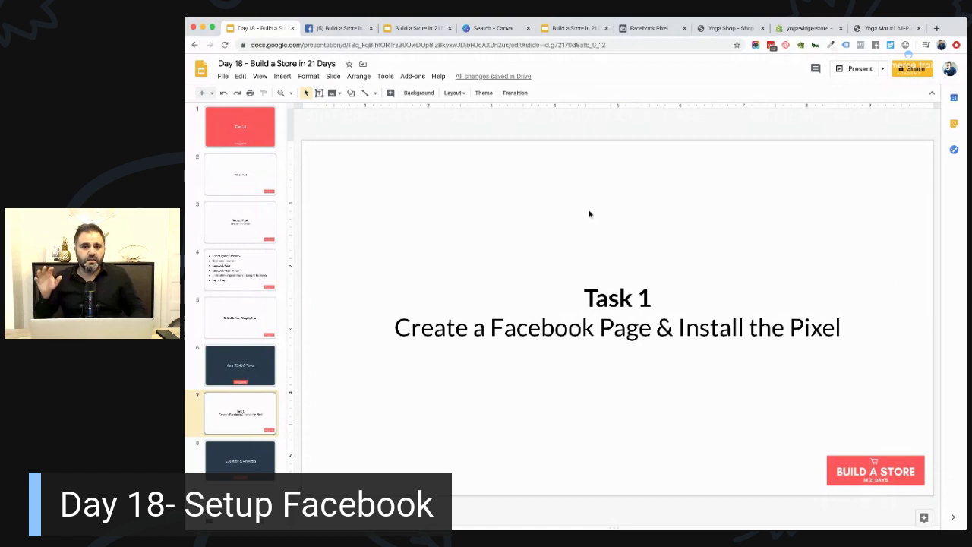